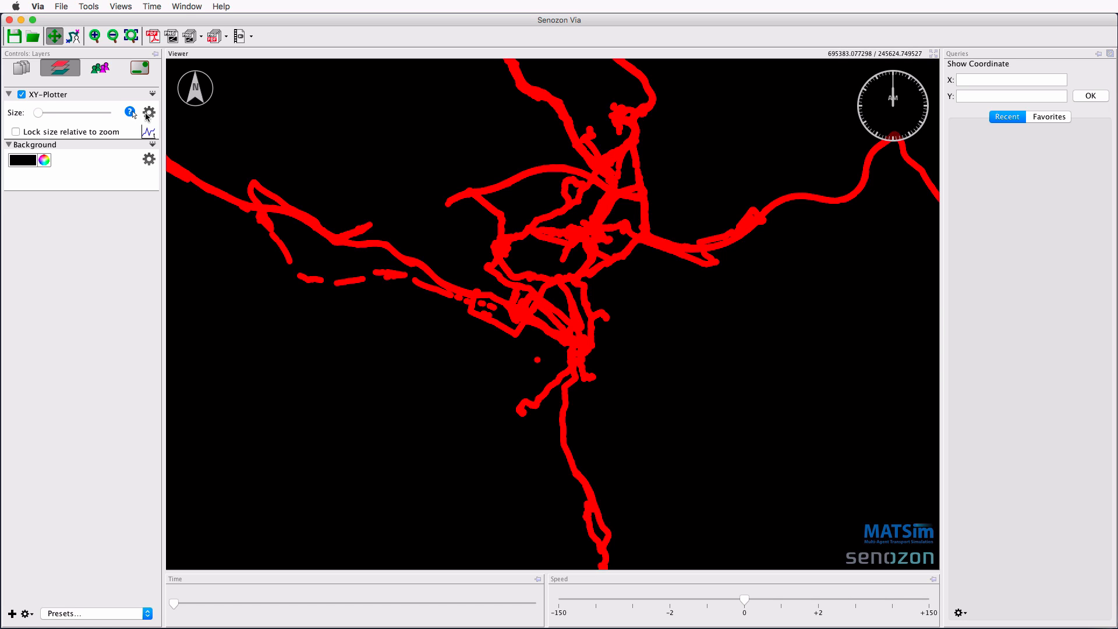
Enable point grouping in the XY-Plotter layer's options, using the date attribute as the group attribute.
{"action": "left_click", "coordinate": [148, 115]}
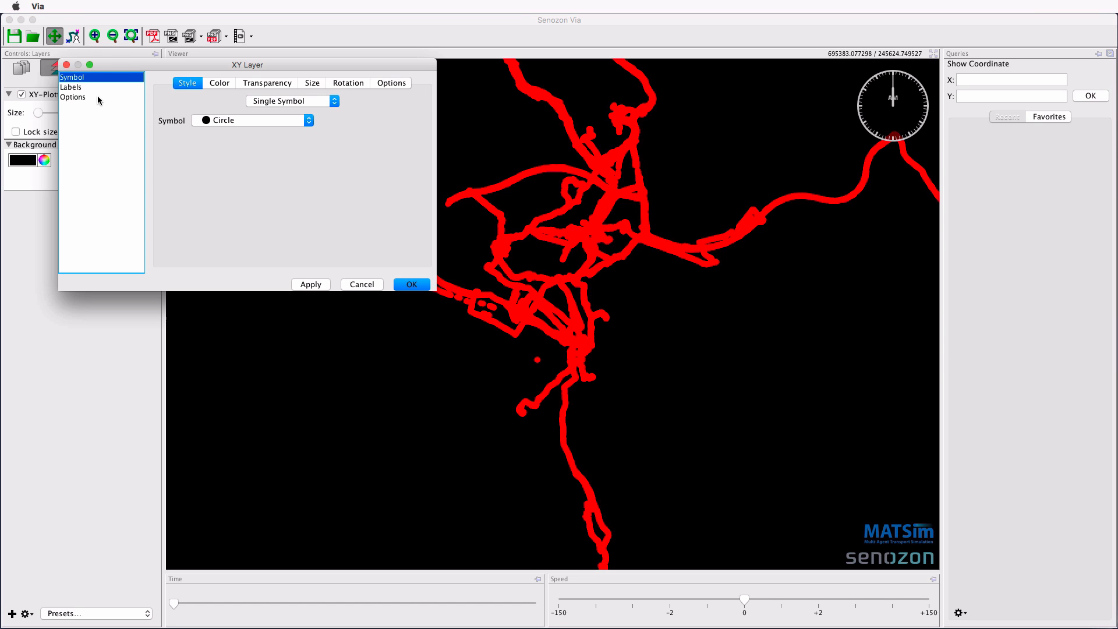
{"action": "left_click", "coordinate": [99, 98]}
{"action": "left_click", "coordinate": [170, 124]}
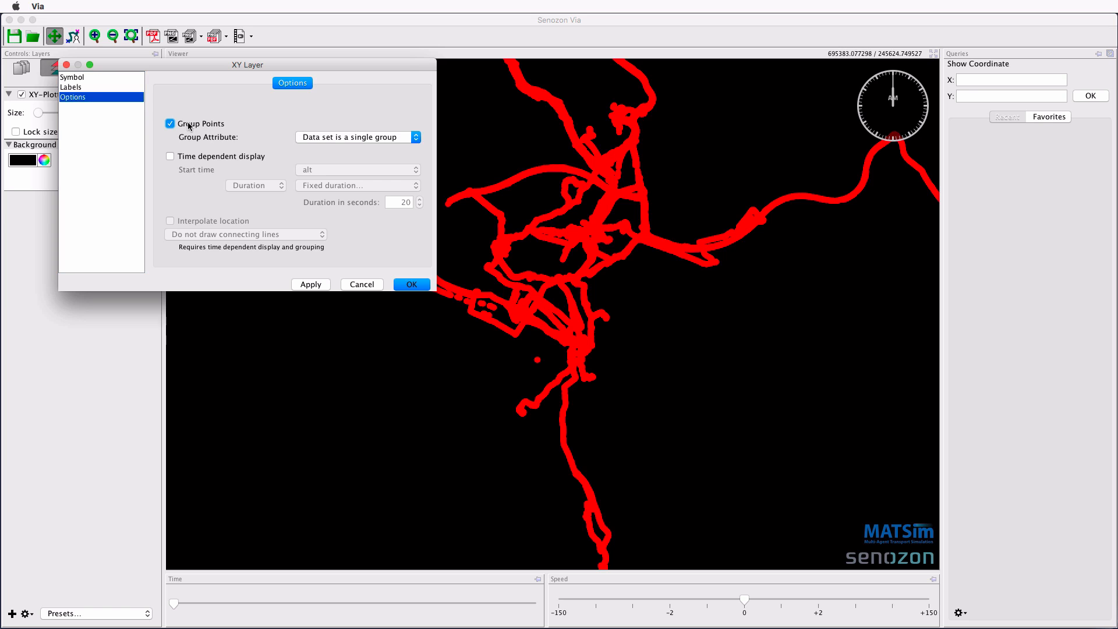
{"action": "left_click", "coordinate": [330, 139]}
{"action": "scroll", "coordinate": [330, 169], "scroll_direction": "down", "scroll_amount": 5}
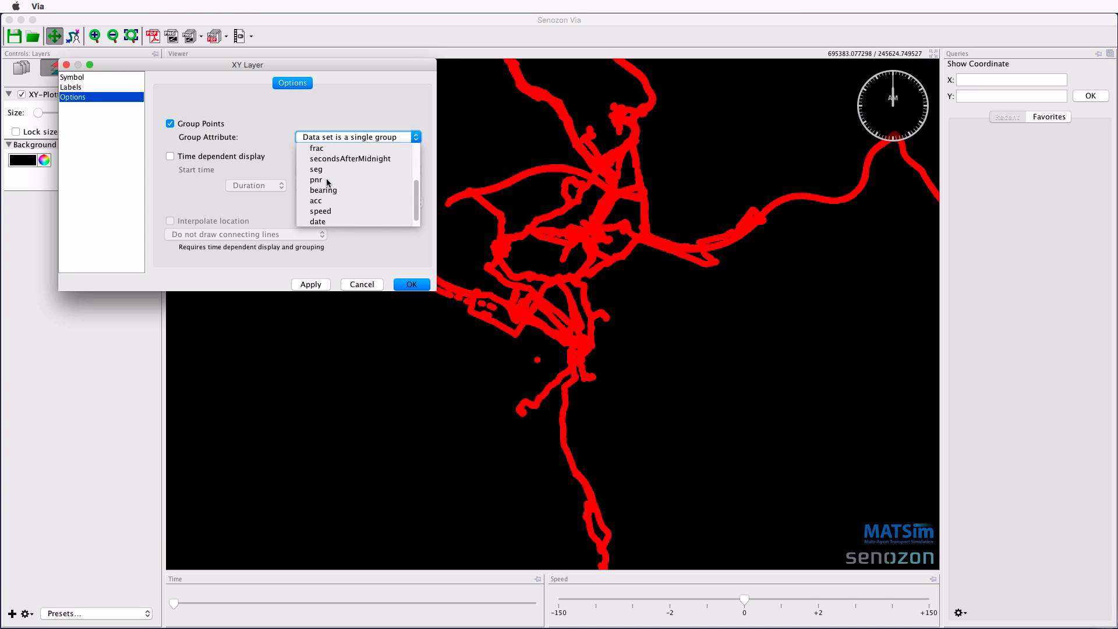
{"action": "left_click", "coordinate": [327, 221]}
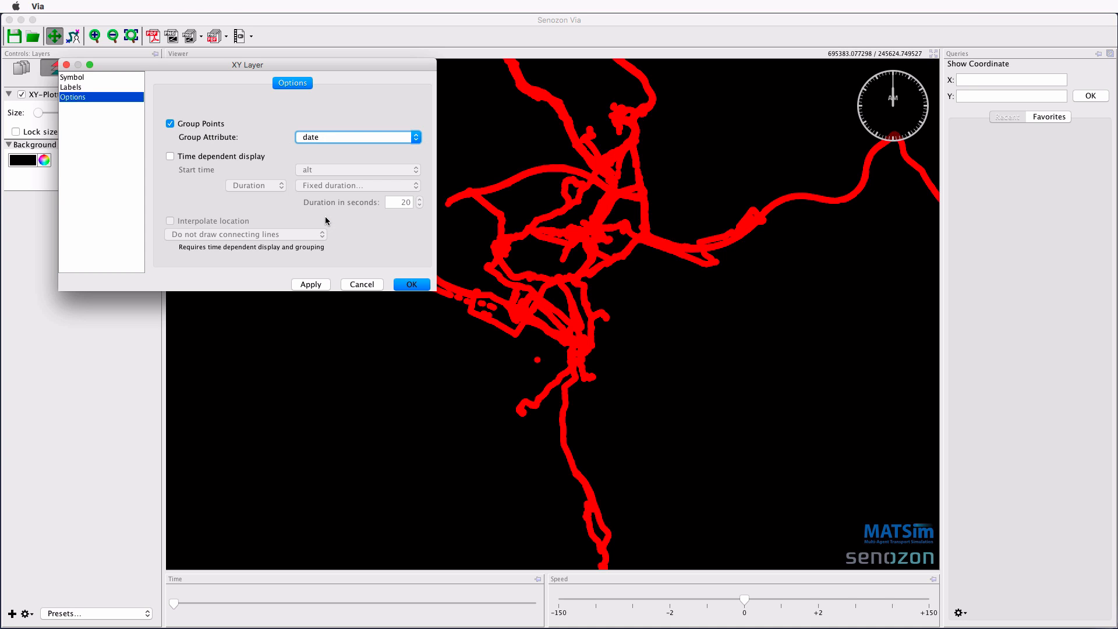
Enable time dependent display for the XY layer, with secondsAfterMidnight as the start time.
{"action": "left_click", "coordinate": [221, 157]}
{"action": "left_click", "coordinate": [318, 172]}
{"action": "scroll", "coordinate": [322, 209], "scroll_direction": "down", "scroll_amount": 3}
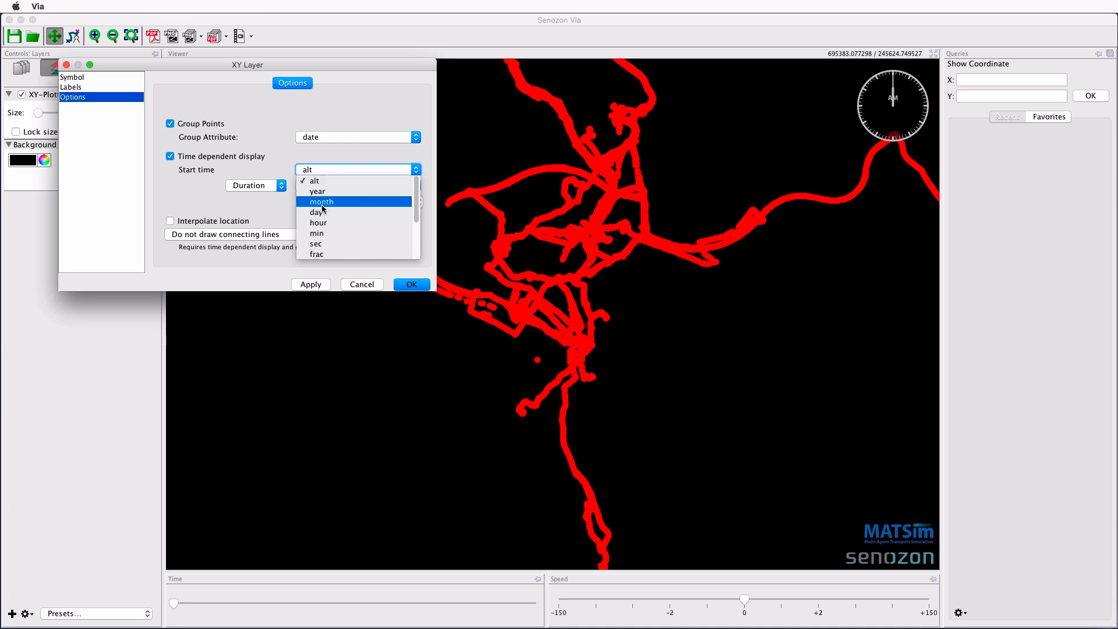
{"action": "left_click", "coordinate": [324, 233]}
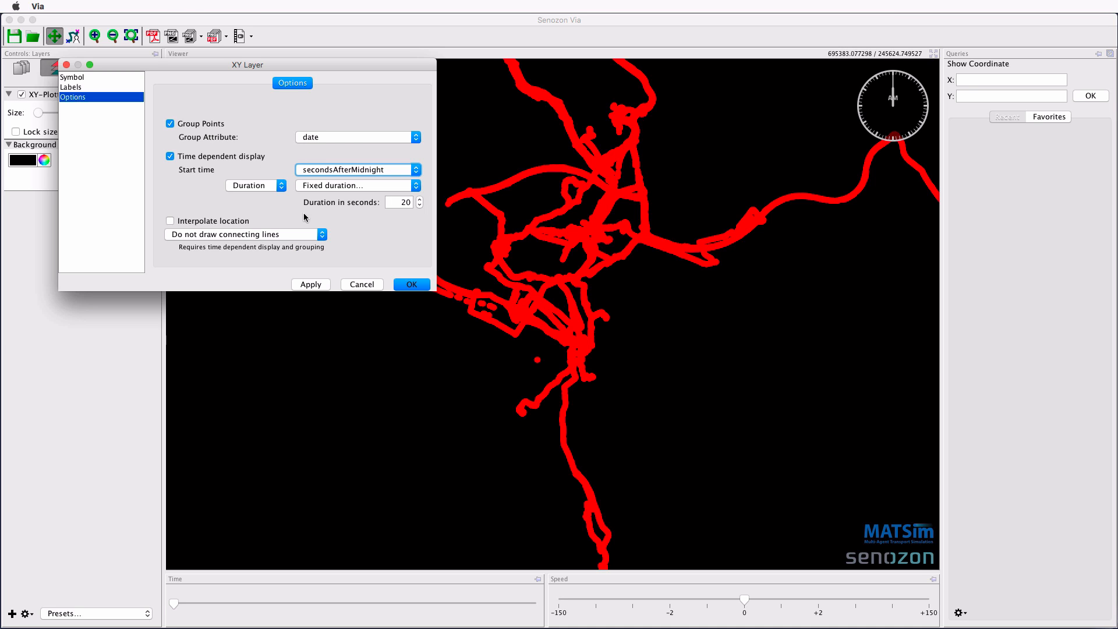
Set the points' end time to "Until next start time", enable location interpolation, and accept the layer settings.
{"action": "left_click", "coordinate": [280, 187]}
{"action": "left_click", "coordinate": [265, 176]}
{"action": "left_click", "coordinate": [304, 185]}
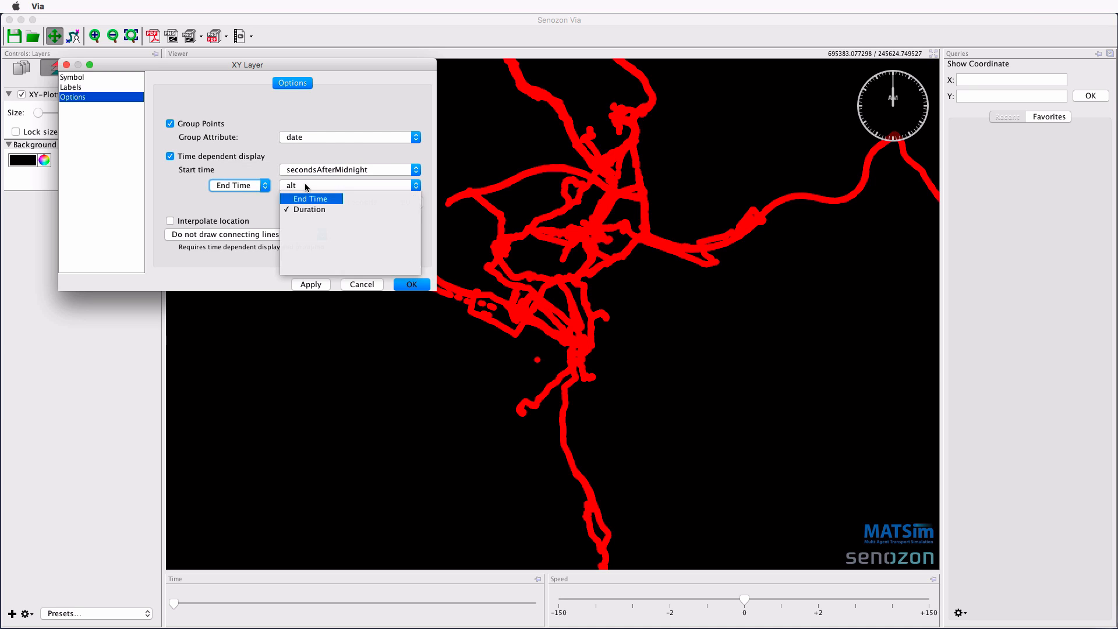
{"action": "scroll", "coordinate": [306, 195], "scroll_direction": "up", "scroll_amount": 3}
{"action": "left_click", "coordinate": [306, 197]}
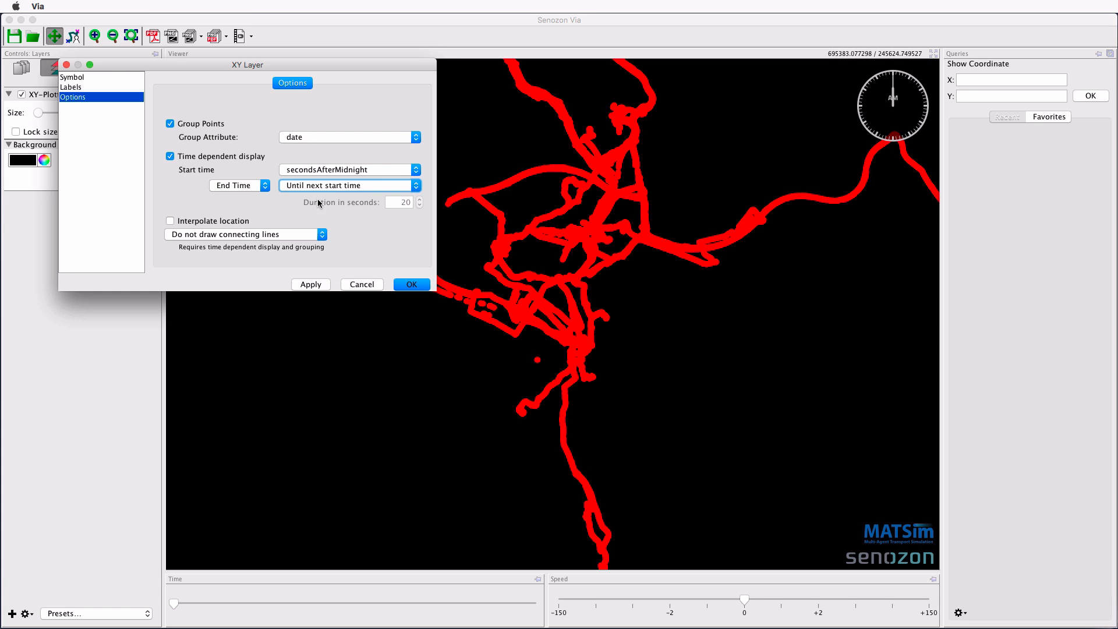
{"action": "left_click", "coordinate": [230, 223]}
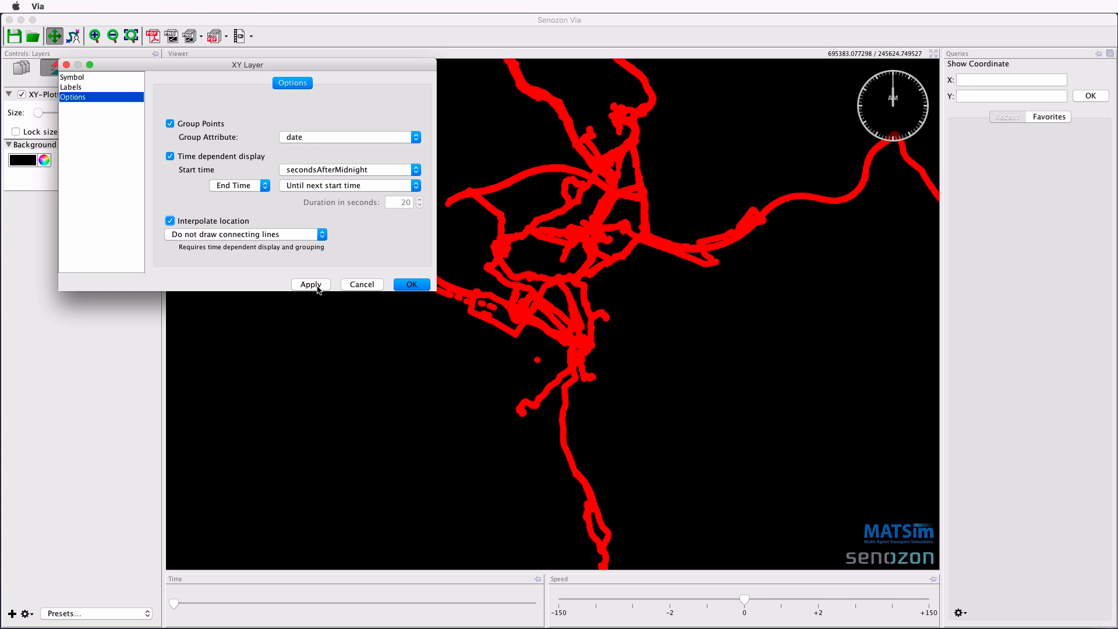
{"action": "left_click", "coordinate": [411, 284]}
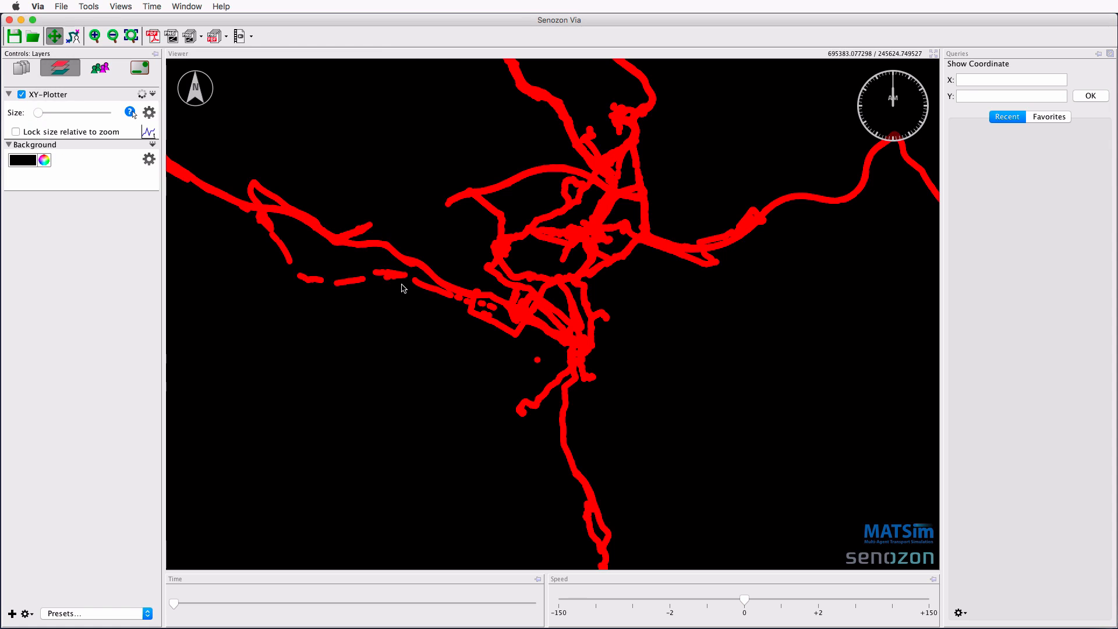
Go to time 04:00 and play the visualization at speed 1.0.
{"action": "left_click", "coordinate": [152, 7]}
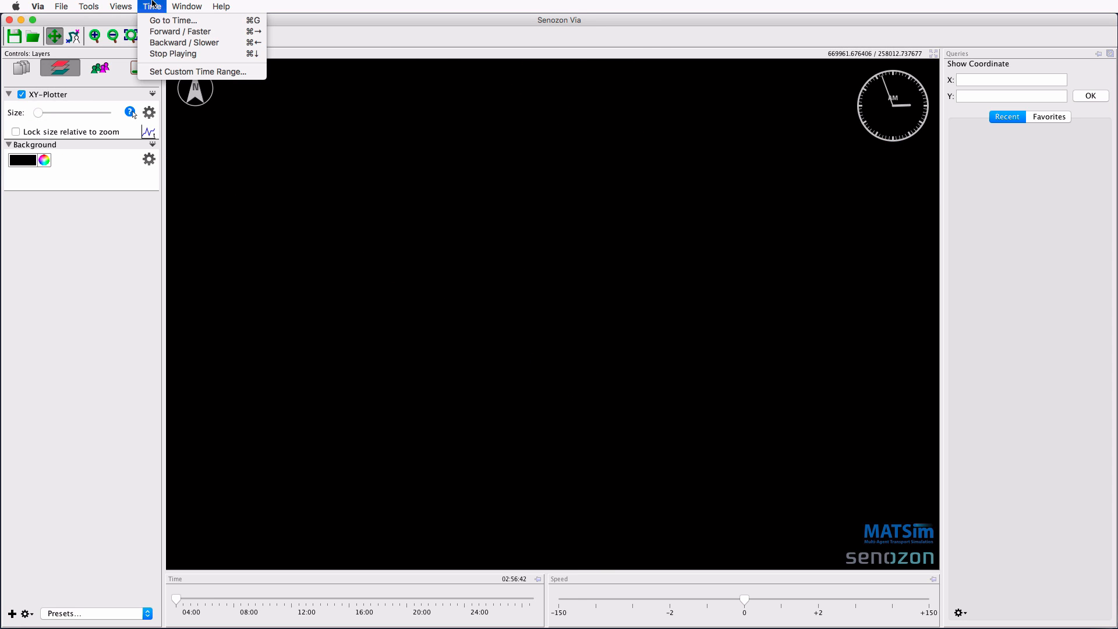
{"action": "left_click", "coordinate": [173, 20]}
{"action": "type", "text": "04:00"}
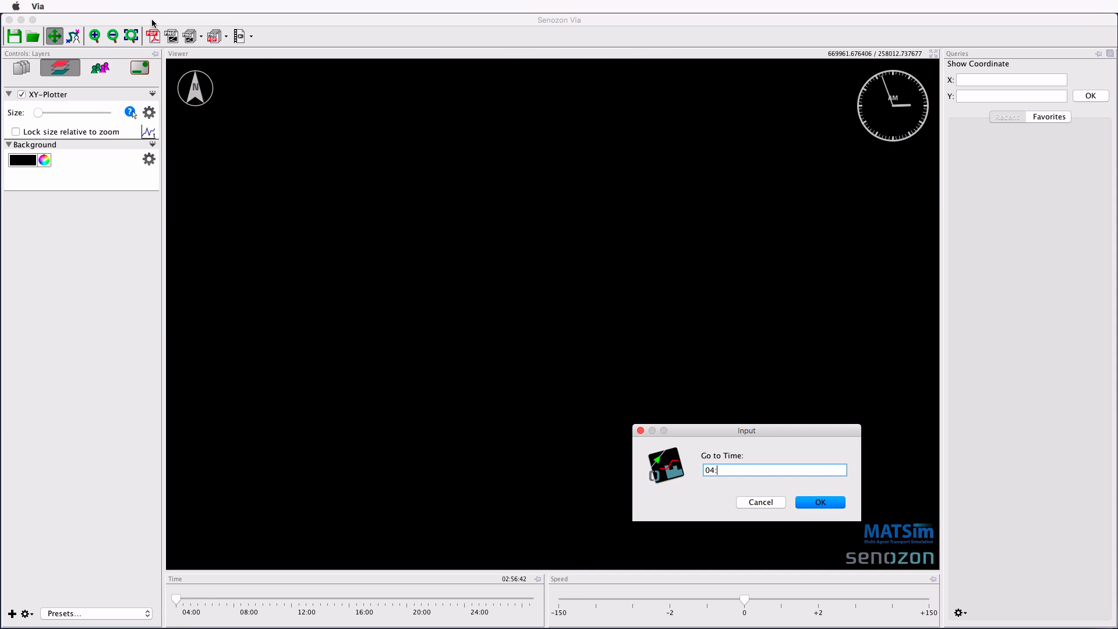
{"action": "key", "text": "Return"}
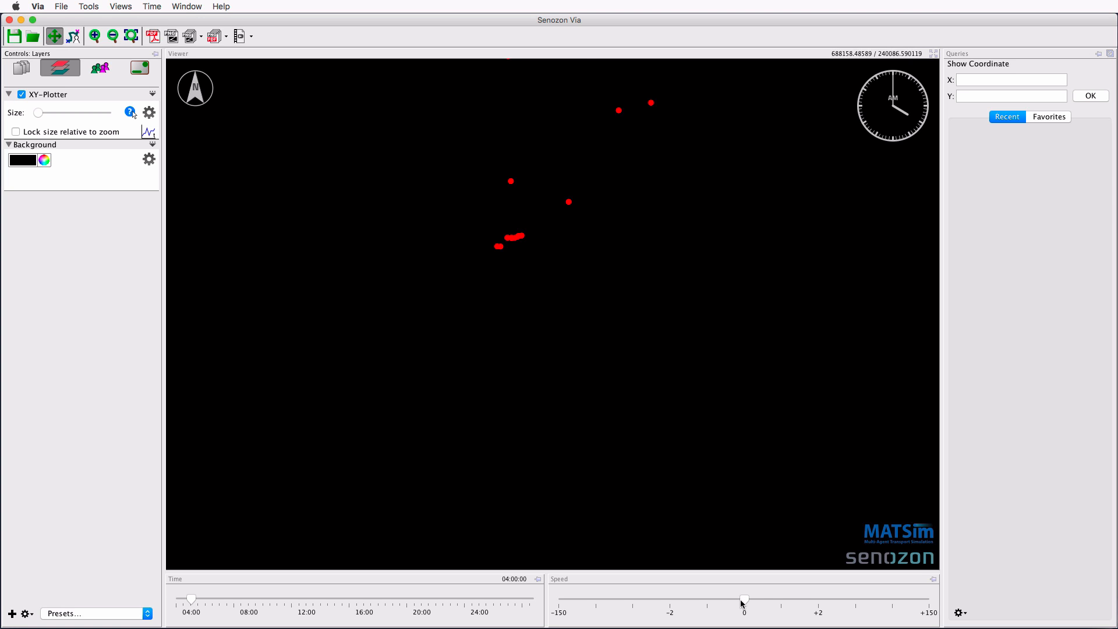
{"action": "left_click_drag", "start_coordinate": [744, 603], "coordinate": [781, 604]}
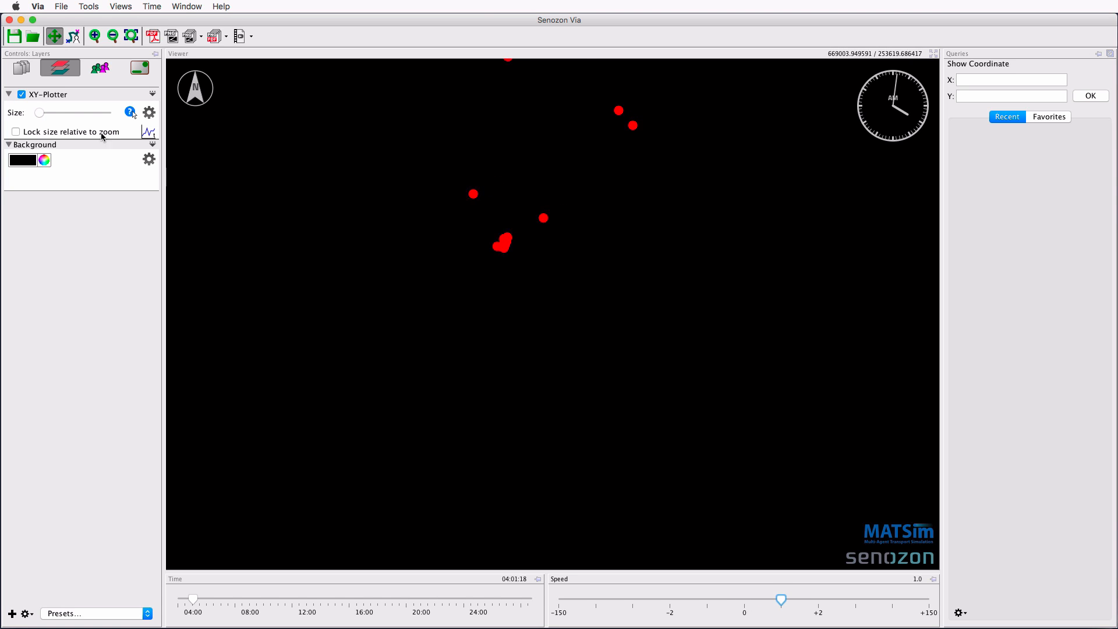
Enlarge the XY-Plotter points slightly and change their symbol to Arrow Up.
{"action": "left_click_drag", "start_coordinate": [38, 113], "coordinate": [44, 115]}
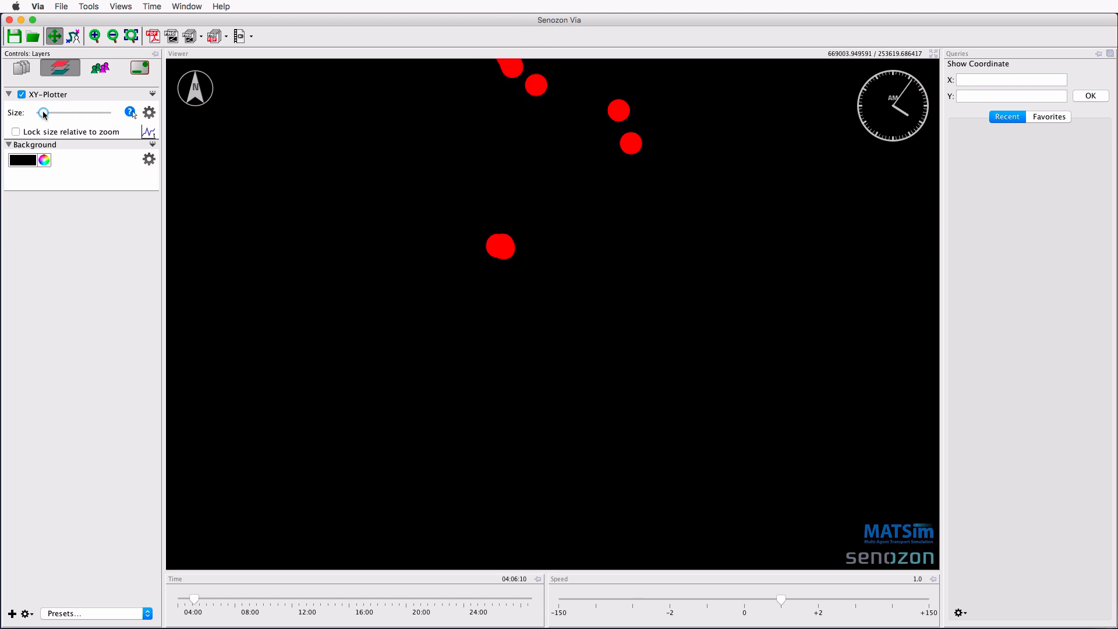
{"action": "left_click", "coordinate": [149, 113]}
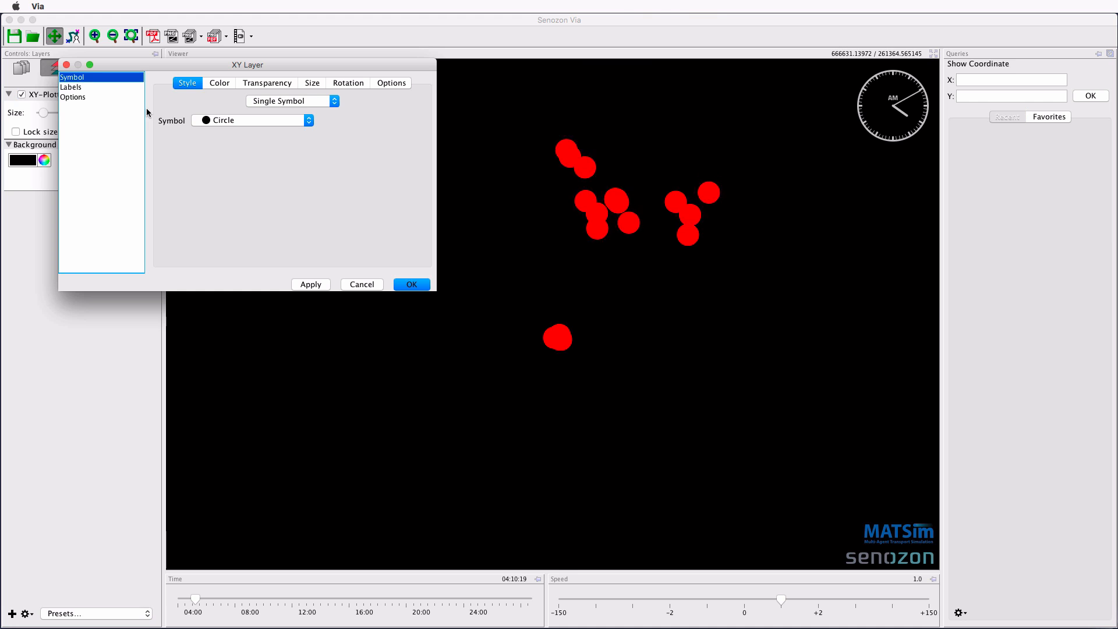
{"action": "left_click", "coordinate": [205, 121]}
{"action": "mouse_move", "coordinate": [309, 140]}
{"action": "left_mouse_down"}
{"action": "mouse_move", "coordinate": [305, 215]}
{"action": "mouse_move", "coordinate": [294, 136]}
{"action": "left_mouse_up"}
{"action": "left_click", "coordinate": [294, 136]}
{"action": "left_click", "coordinate": [274, 120]}
{"action": "left_click", "coordinate": [253, 162]}
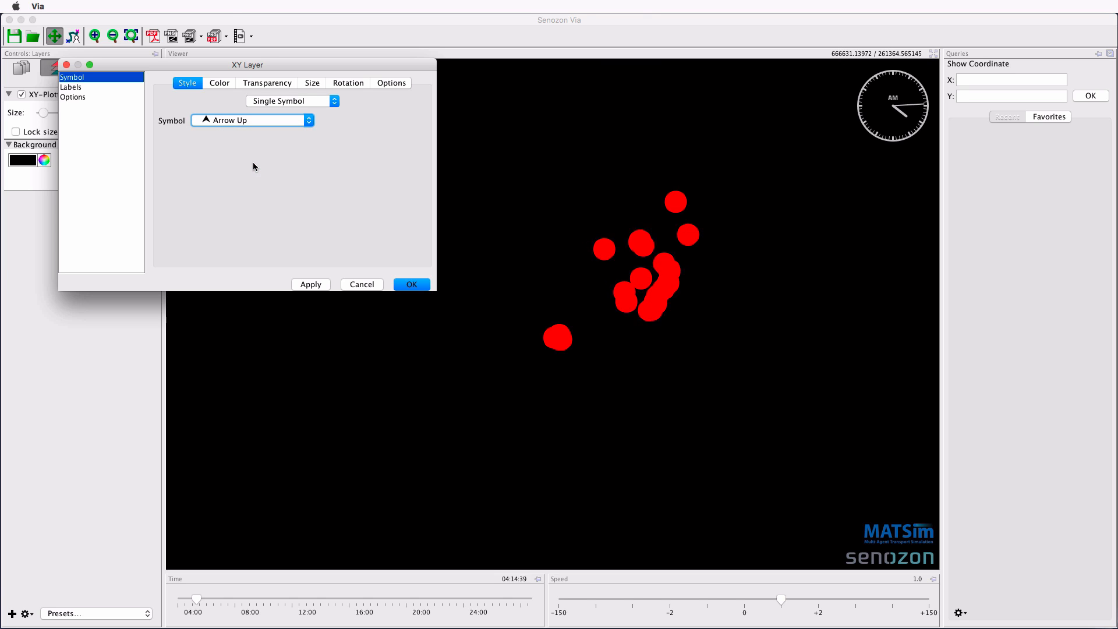
{"action": "left_click", "coordinate": [314, 284]}
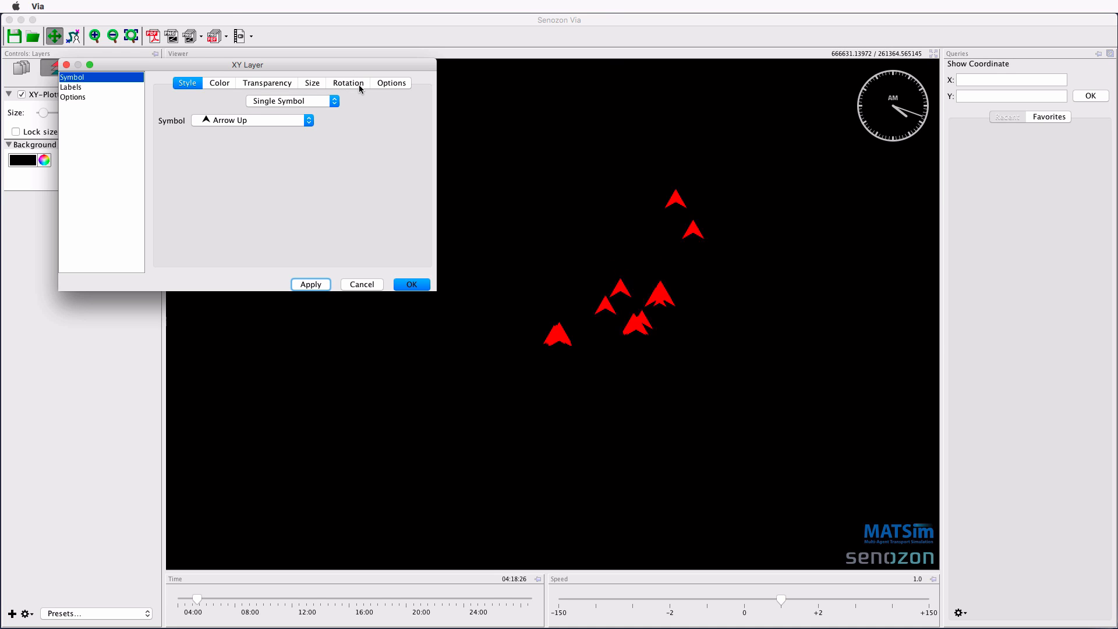
Apply a single rotation value of -90 to the arrow symbols.
{"action": "left_click", "coordinate": [359, 85]}
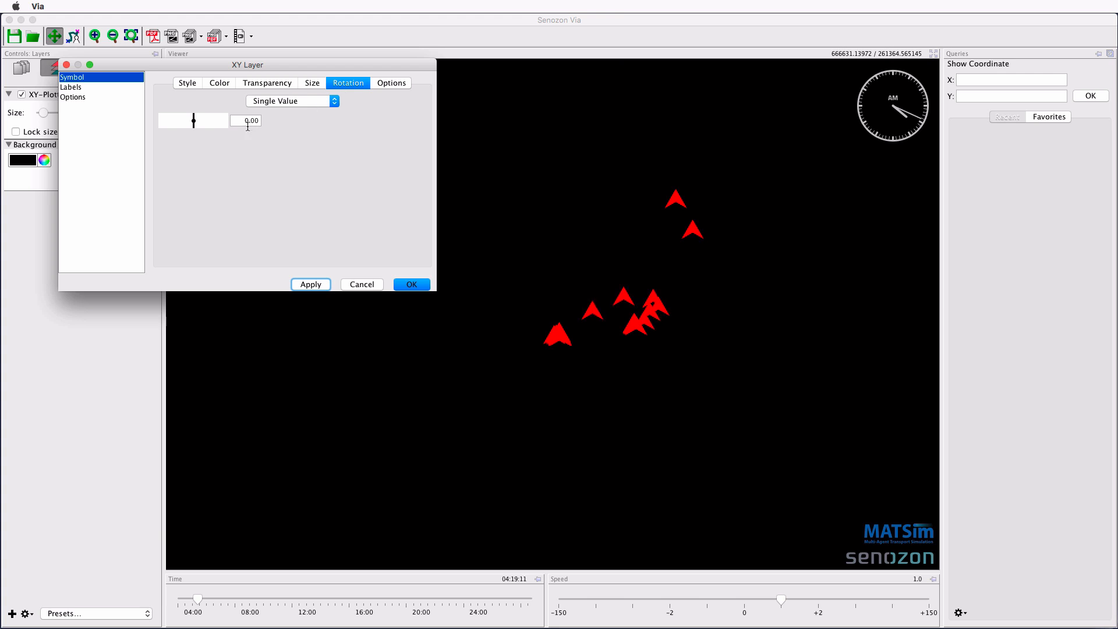
{"action": "left_click_drag", "start_coordinate": [194, 124], "coordinate": [176, 127]}
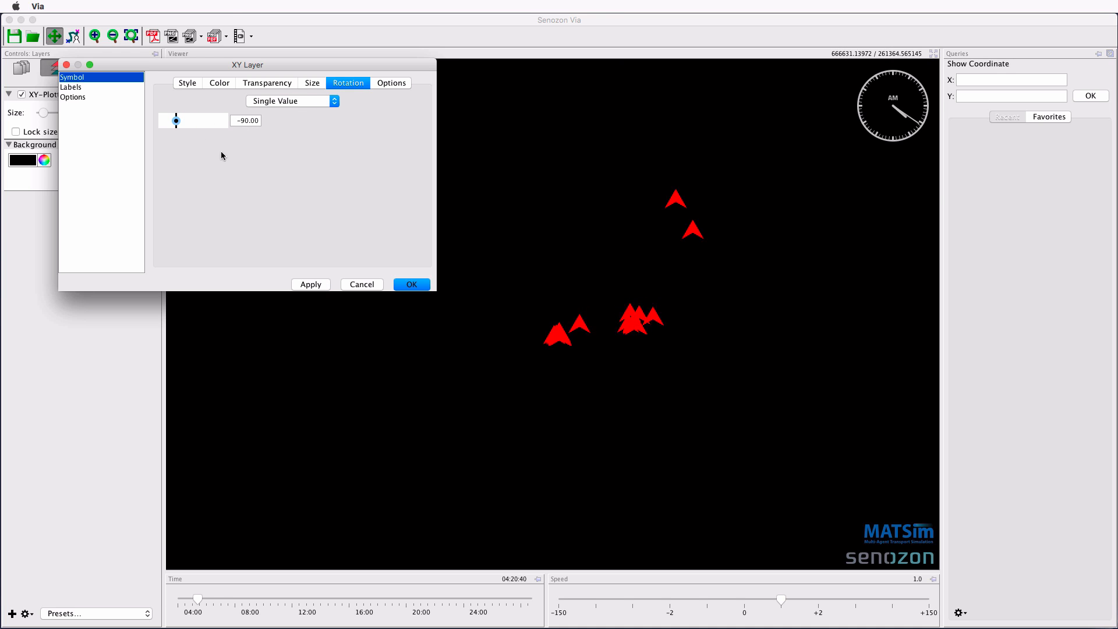
{"action": "left_click", "coordinate": [311, 284]}
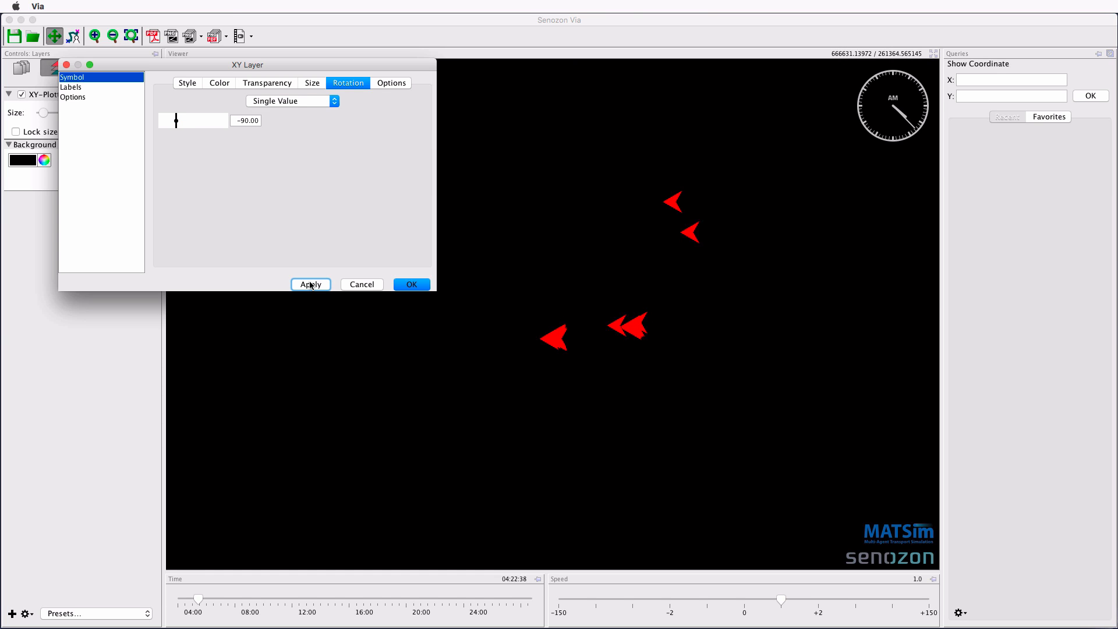
Change the arrow symbols' rotation to "To next Point" and accept the layer settings.
{"action": "left_click", "coordinate": [300, 103]}
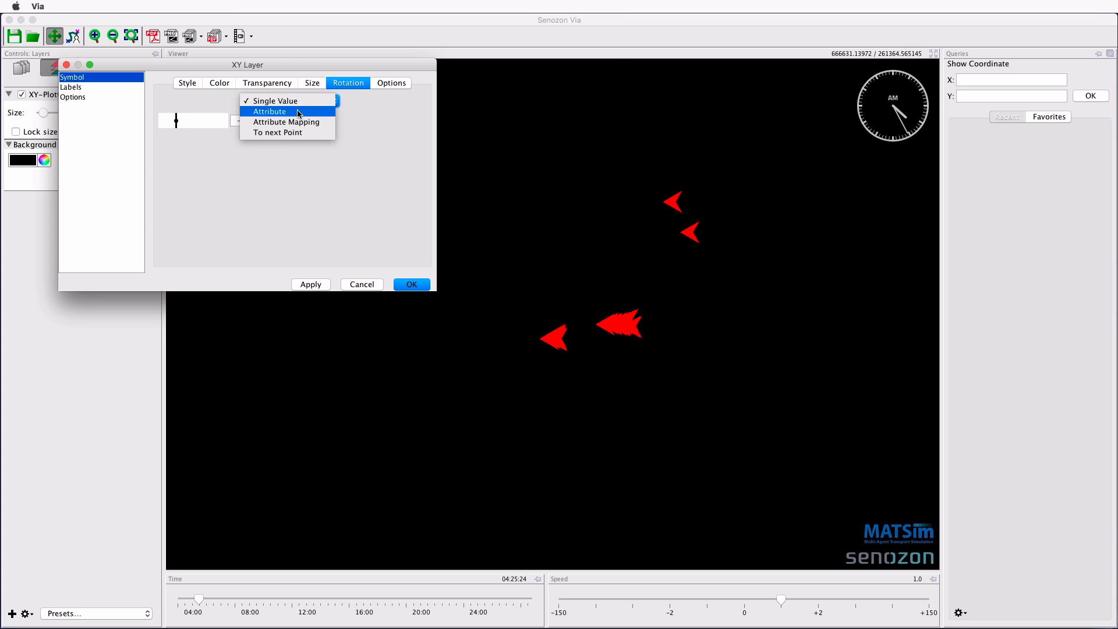
{"action": "left_click", "coordinate": [291, 133]}
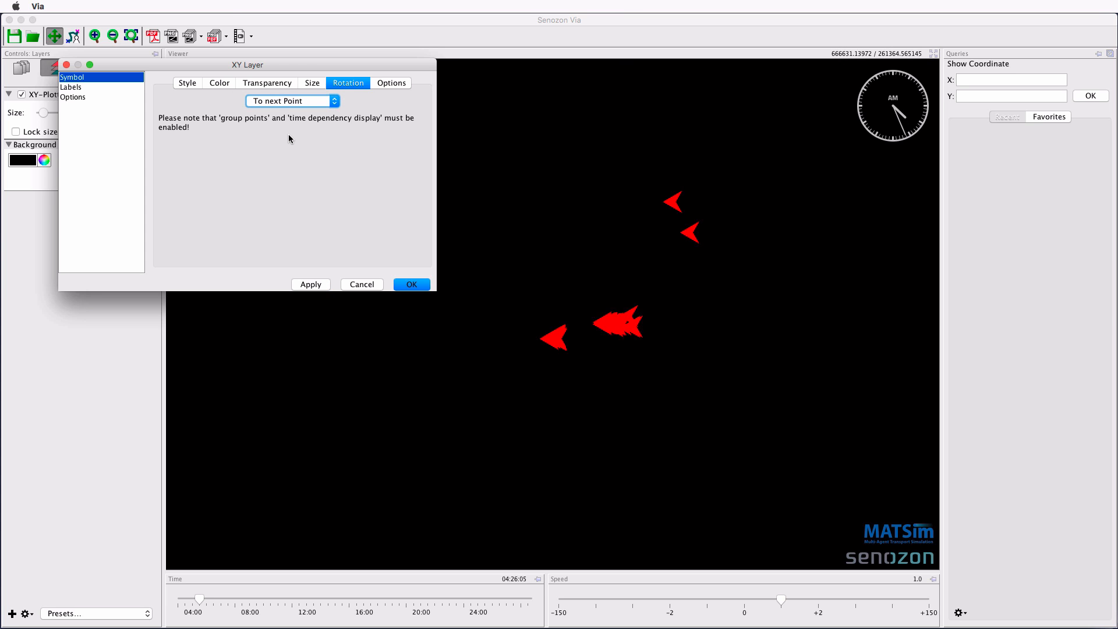
{"action": "left_click", "coordinate": [318, 288]}
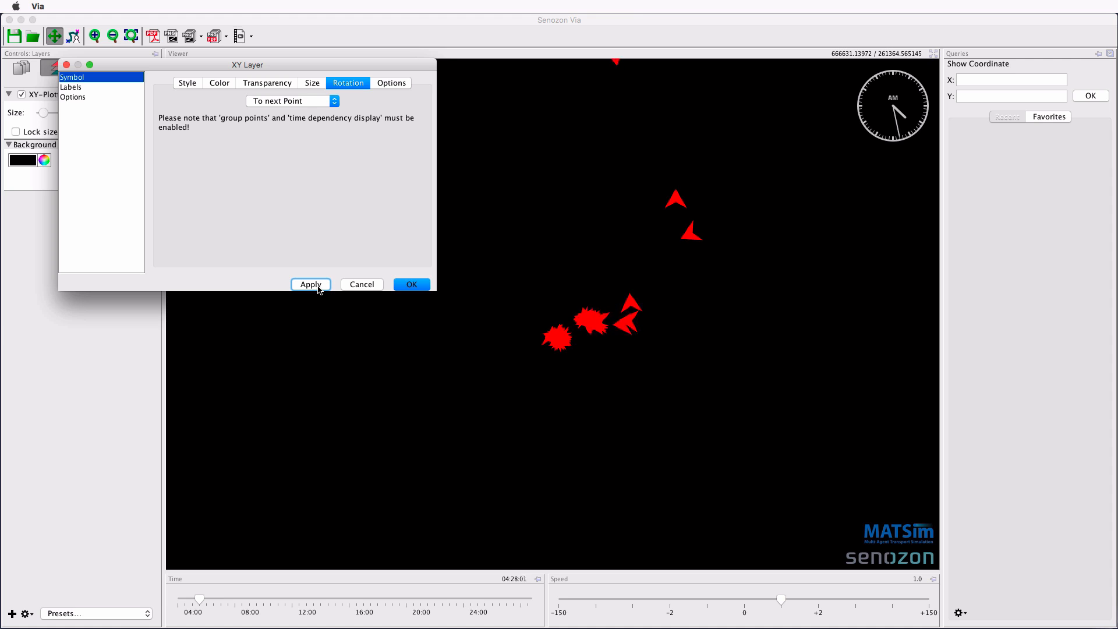
{"action": "left_click", "coordinate": [412, 284]}
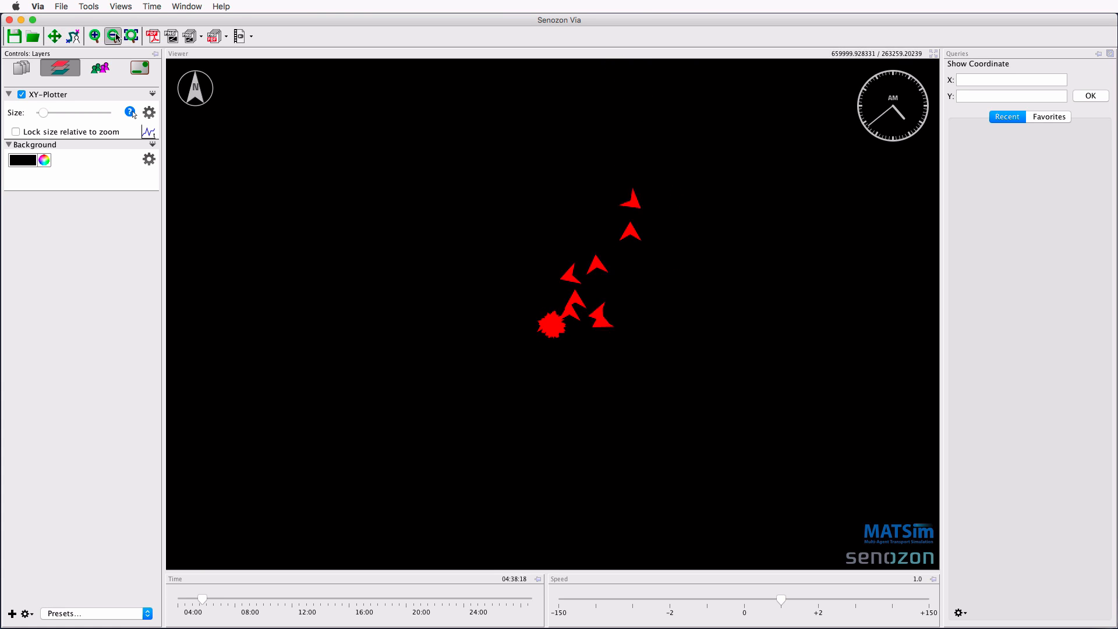
Reduce the size of the arrow symbols slightly and stop the playback by setting the speed to 0.
{"action": "left_click", "coordinate": [506, 280]}
{"action": "left_click", "coordinate": [55, 36]}
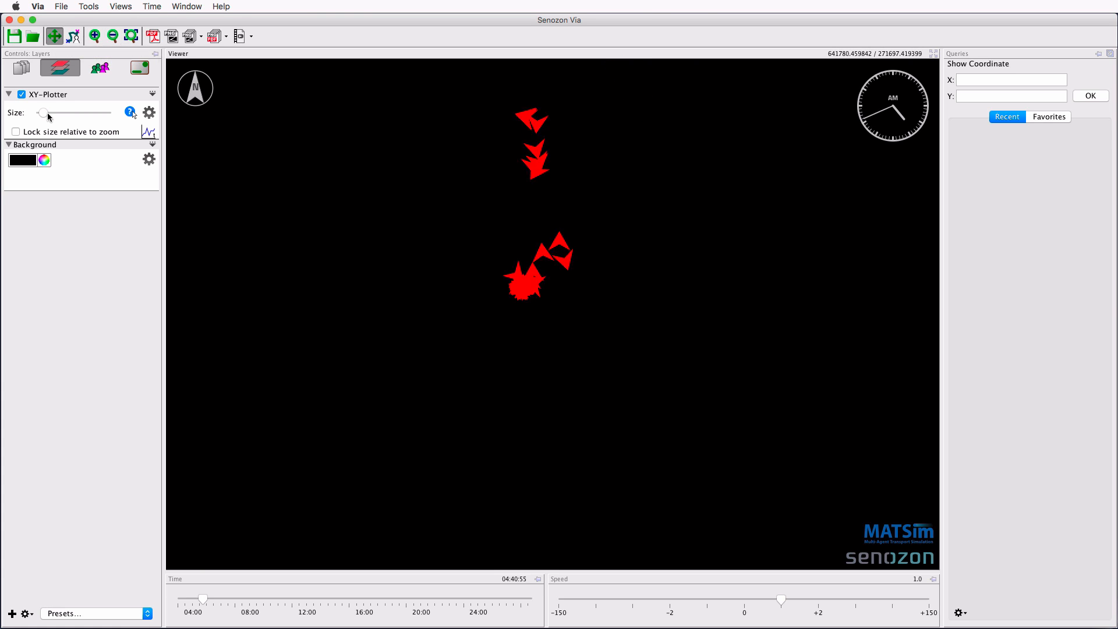
{"action": "left_click_drag", "start_coordinate": [49, 116], "coordinate": [45, 120]}
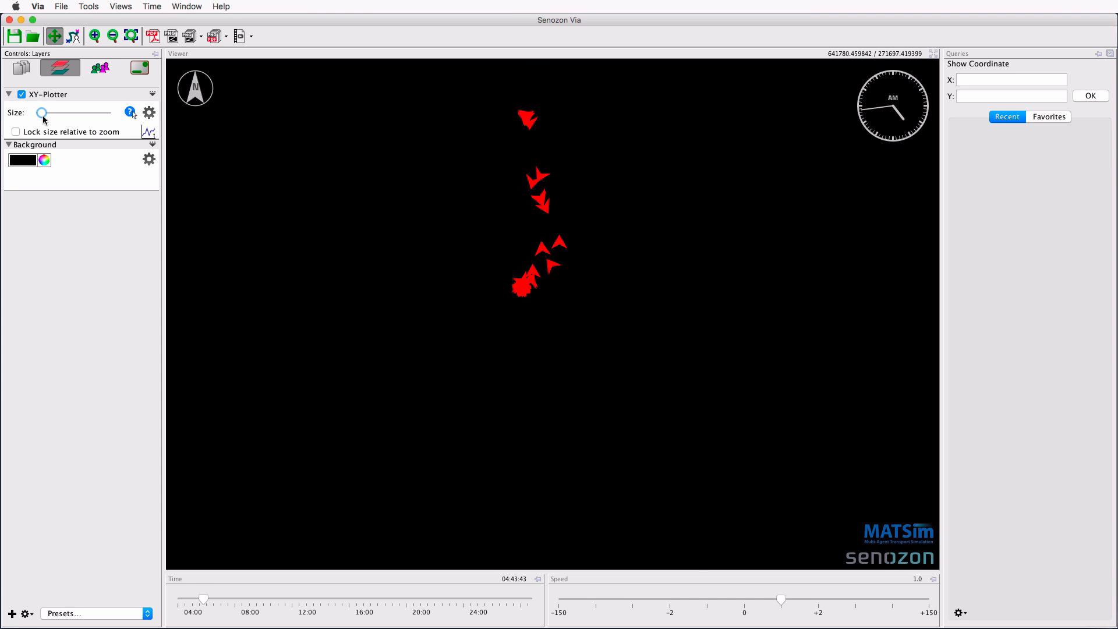
{"action": "left_click", "coordinate": [745, 600]}
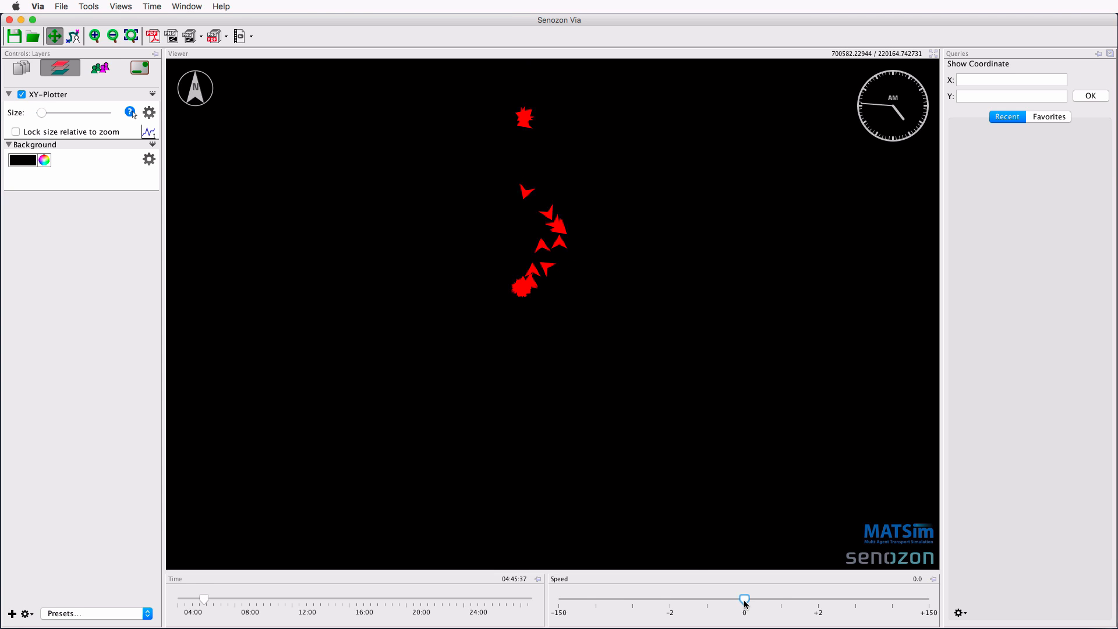
Disable time dependent display in the XY layer's options and accept the change.
{"action": "left_click", "coordinate": [149, 112]}
{"action": "left_click", "coordinate": [99, 98]}
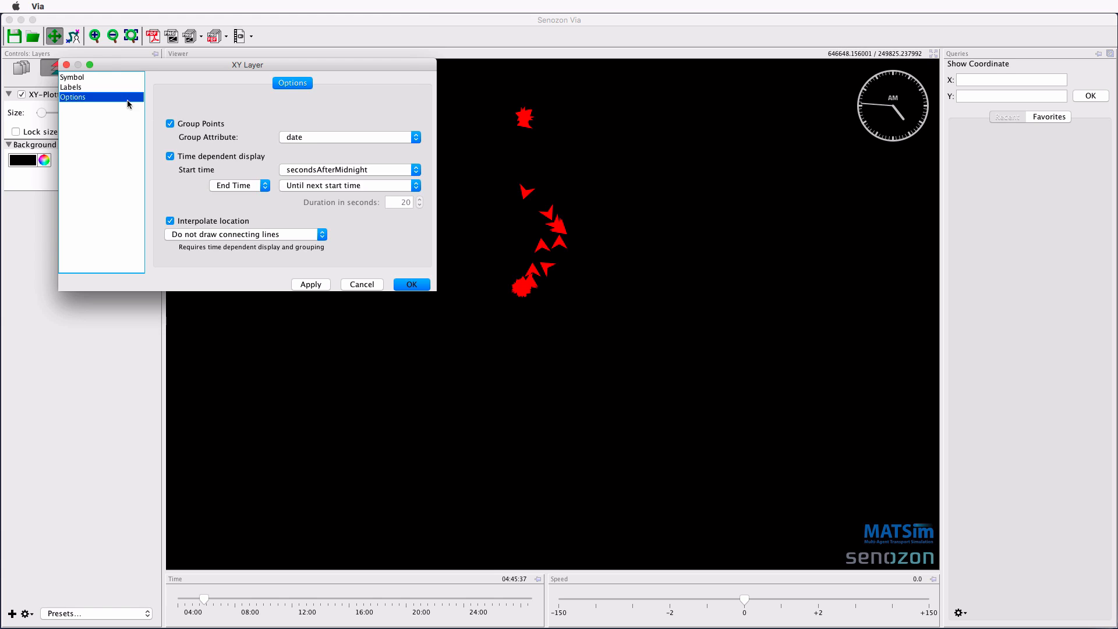
{"action": "left_click", "coordinate": [200, 158]}
{"action": "left_click", "coordinate": [412, 284]}
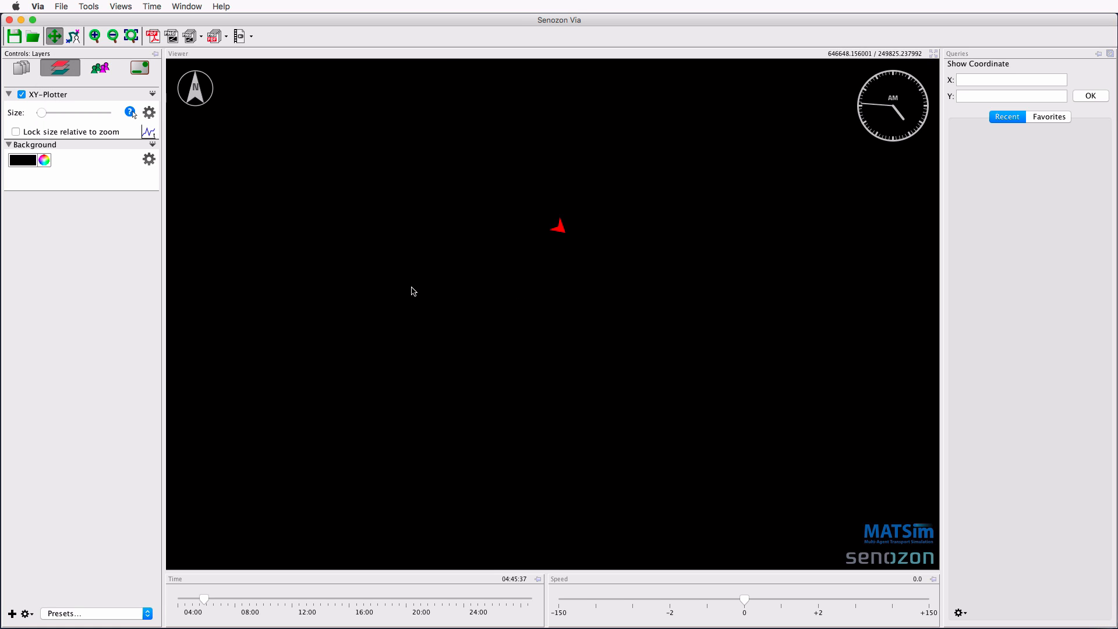
Rotate the arrow symbols directly by the bearing attribute, and look closely at their directions along the tracks.
{"action": "left_click", "coordinate": [149, 112]}
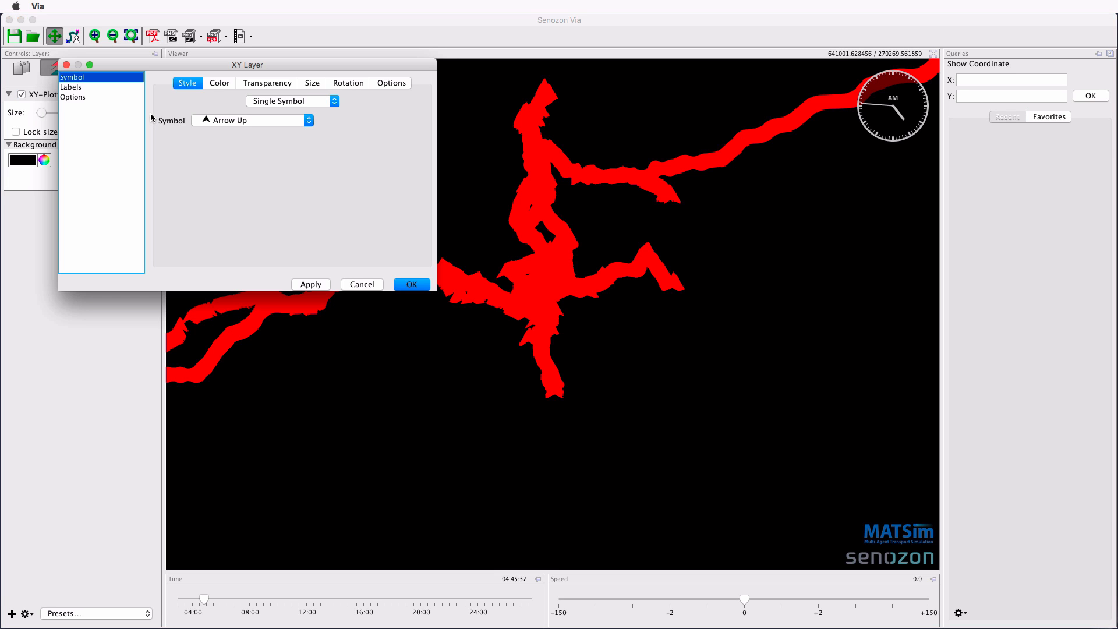
{"action": "left_click", "coordinate": [347, 86]}
{"action": "left_click", "coordinate": [315, 101]}
{"action": "left_click", "coordinate": [280, 82]}
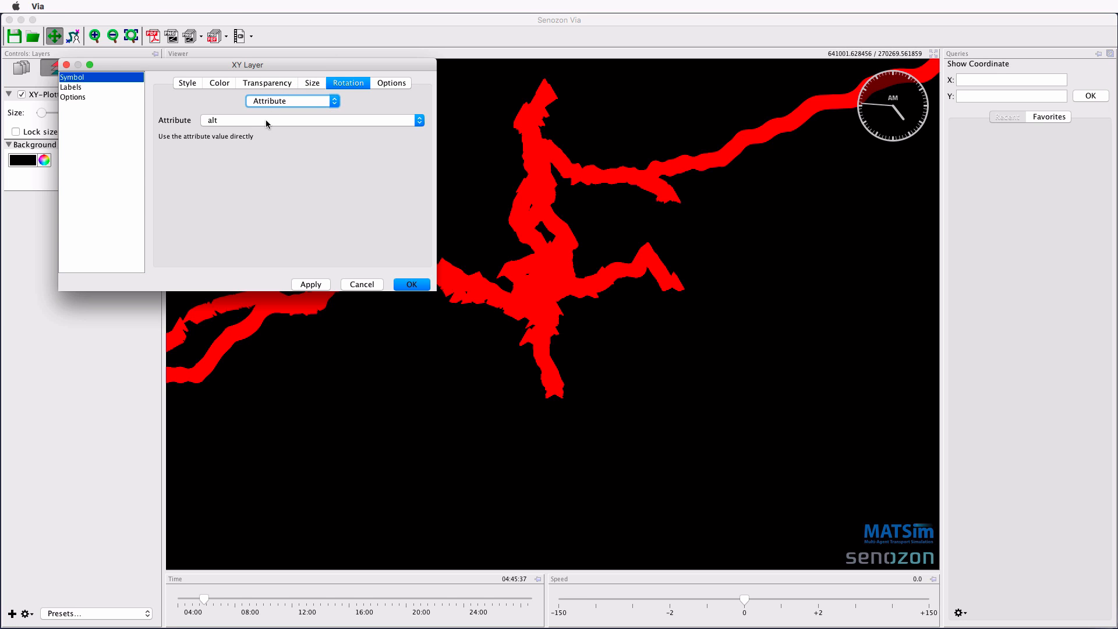
{"action": "left_click", "coordinate": [266, 120]}
{"action": "scroll", "coordinate": [263, 181], "scroll_direction": "down", "scroll_amount": 3}
{"action": "left_click", "coordinate": [242, 183]}
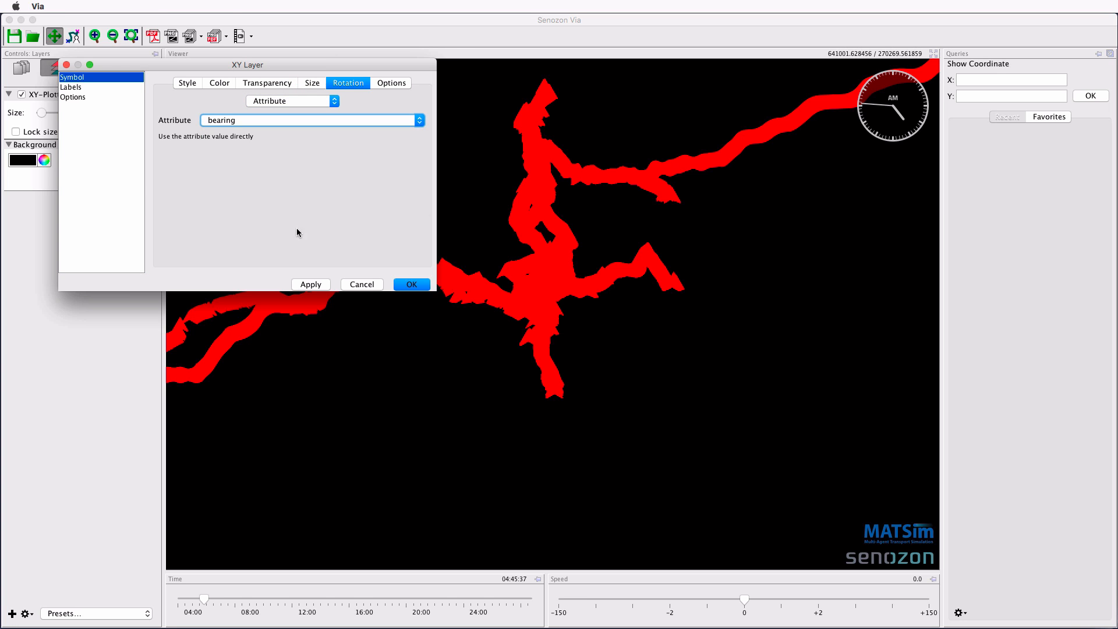
{"action": "left_click", "coordinate": [412, 284]}
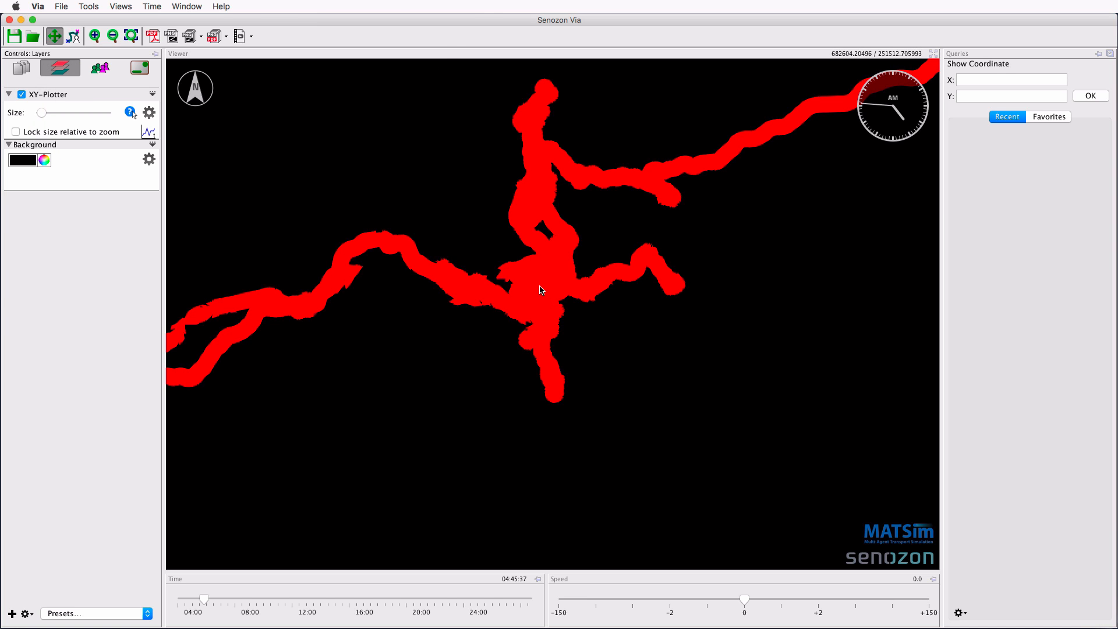
{"action": "scroll", "coordinate": [541, 289], "scroll_direction": "up", "scroll_amount": 5}
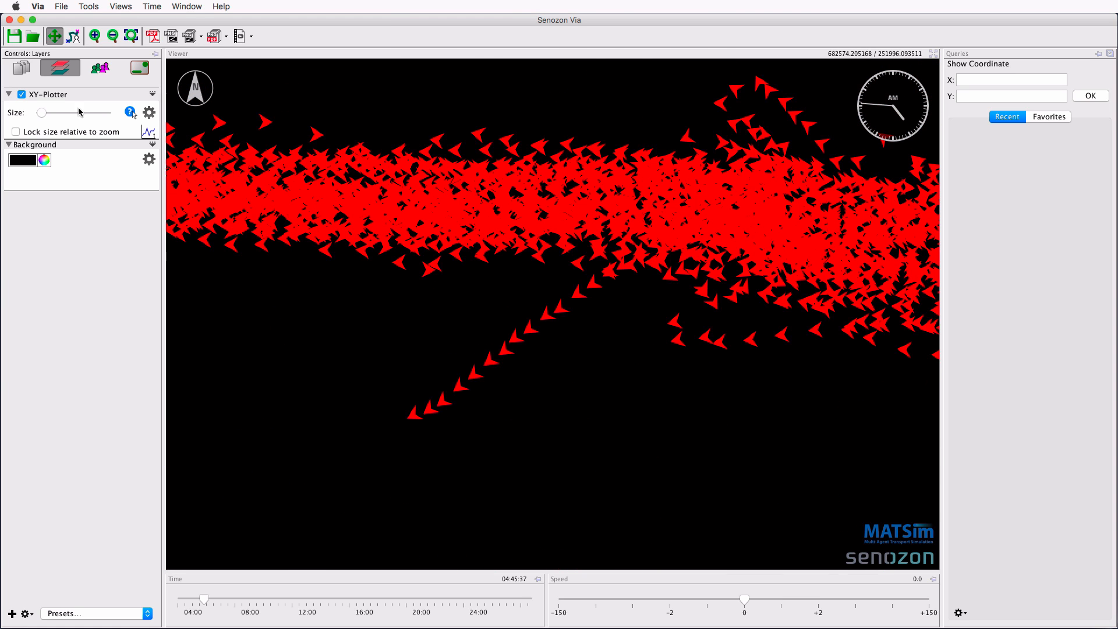
Reduce the arrow symbols' size slightly and examine the arrow directions along several tracks and junctions.
{"action": "left_click_drag", "start_coordinate": [42, 114], "coordinate": [41, 114]}
{"action": "scroll", "coordinate": [626, 370], "scroll_direction": "up", "scroll_amount": 3}
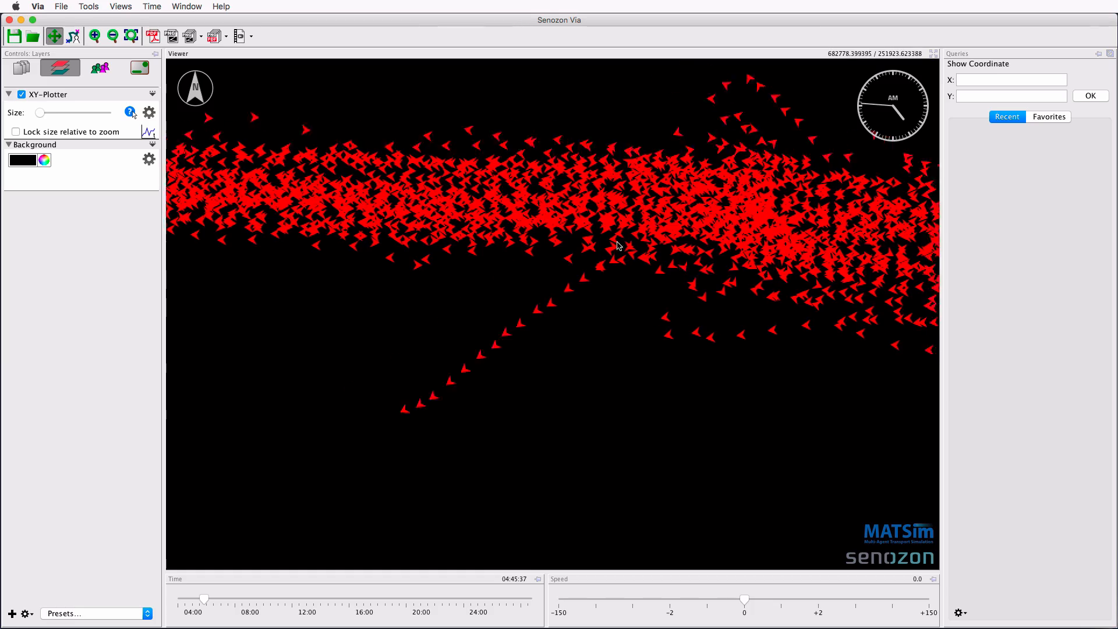
{"action": "scroll", "coordinate": [564, 295], "scroll_direction": "up", "scroll_amount": 4}
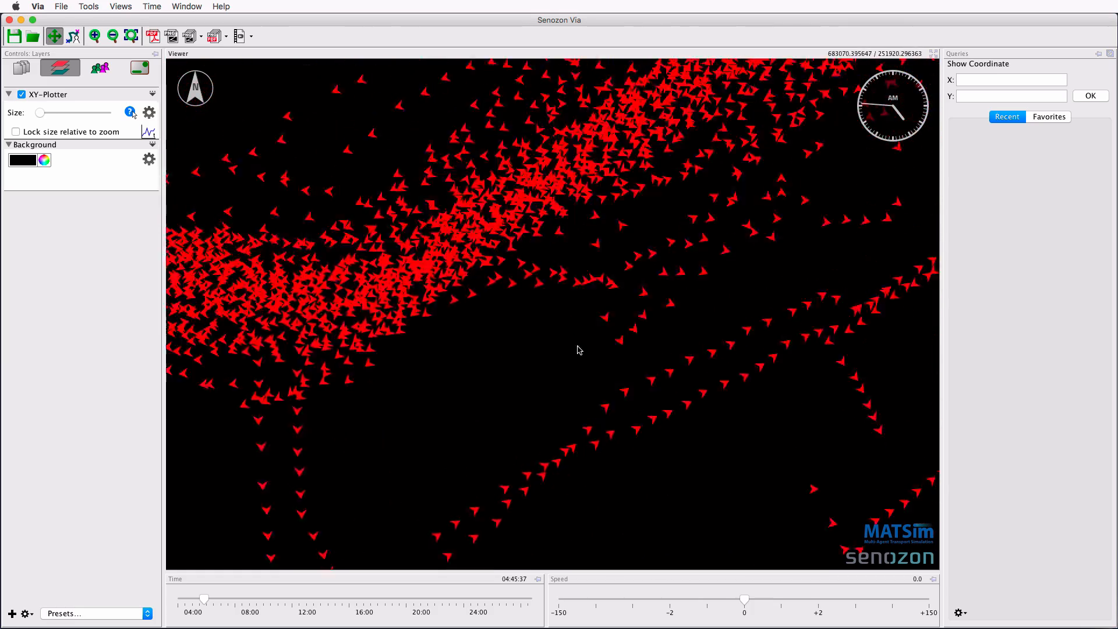
{"action": "left_click_drag", "start_coordinate": [520, 331], "coordinate": [453, 229]}
{"action": "left_click_drag", "start_coordinate": [656, 425], "coordinate": [606, 316]}
{"action": "scroll", "coordinate": [606, 317], "scroll_direction": "up", "scroll_amount": 5}
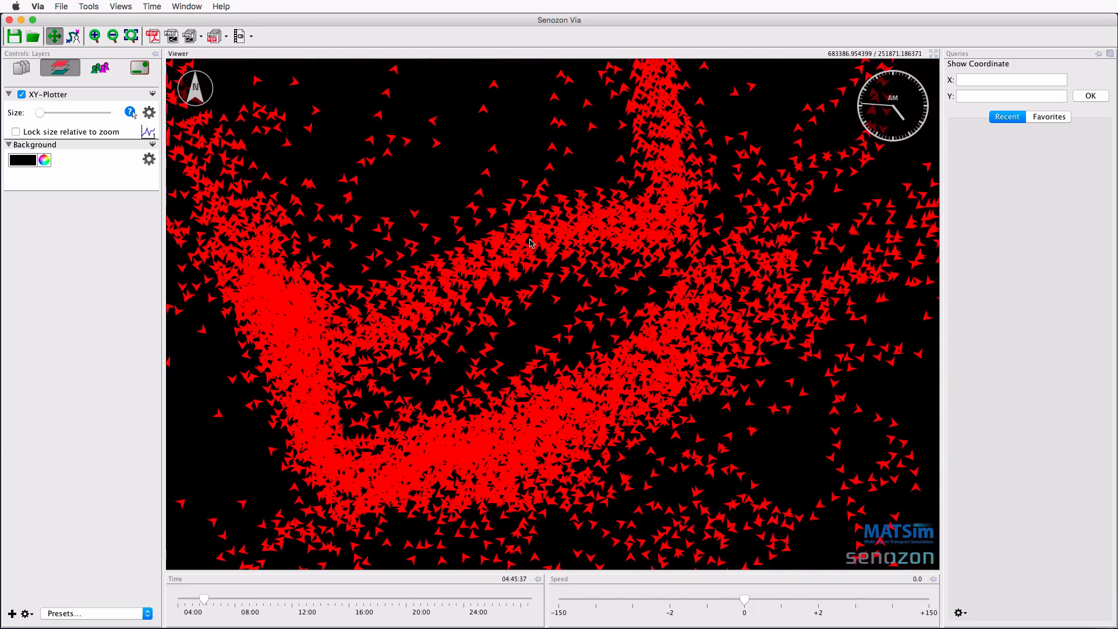
{"action": "scroll", "coordinate": [530, 243], "scroll_direction": "down", "scroll_amount": 6}
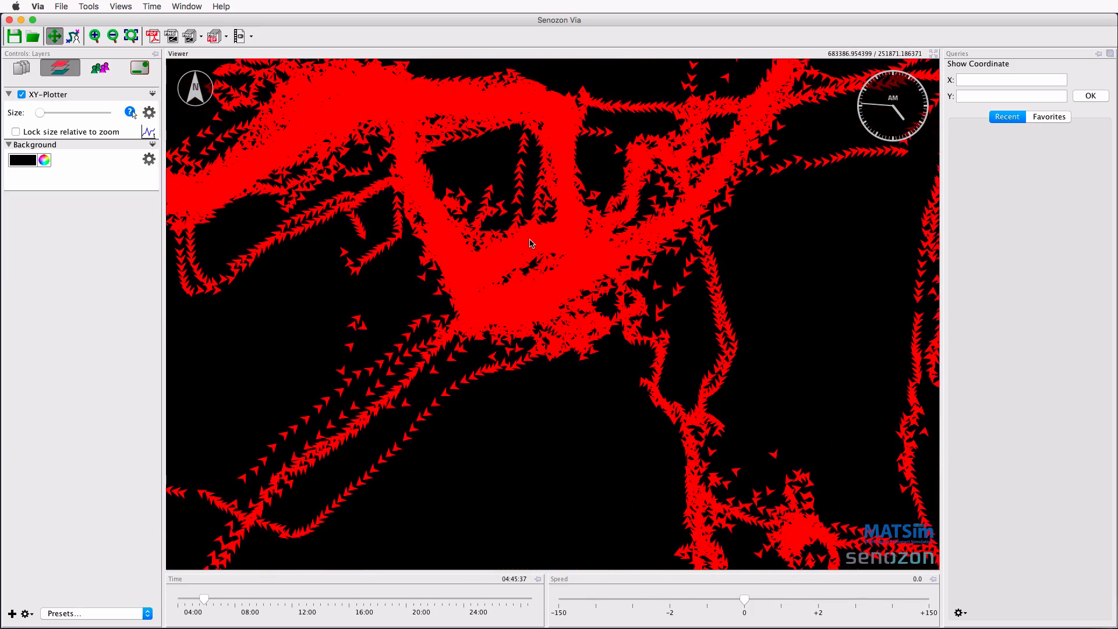
{"action": "scroll", "coordinate": [530, 243], "scroll_direction": "up", "scroll_amount": 2}
Enable time dependent display and location interpolation in the XY layer's options and accept the change.
{"action": "left_click", "coordinate": [149, 112]}
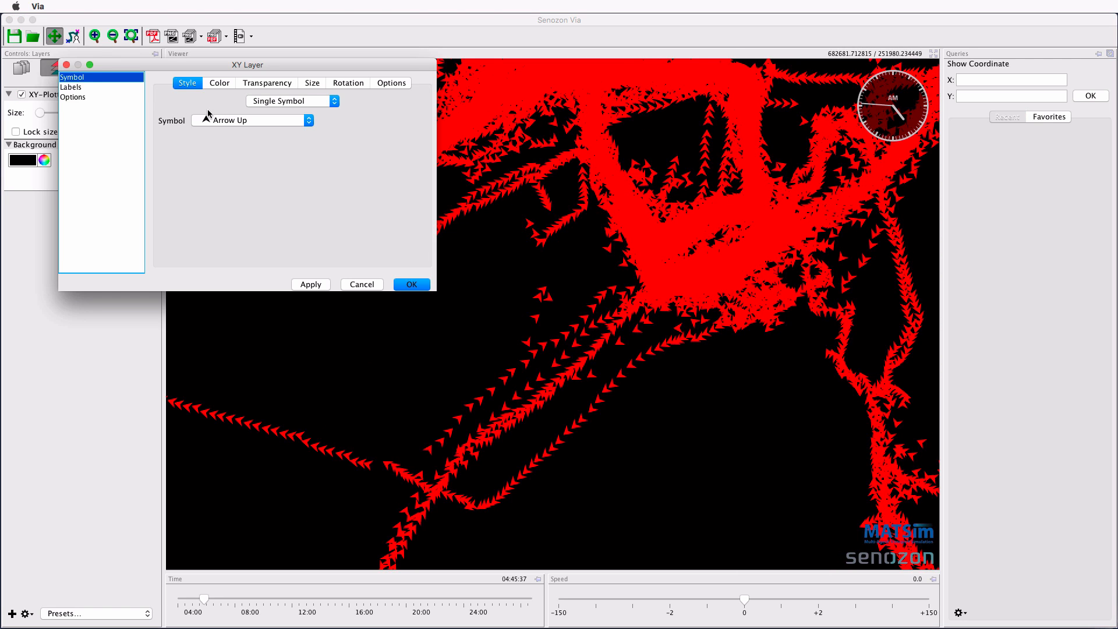
{"action": "left_click", "coordinate": [85, 98]}
{"action": "left_click", "coordinate": [203, 160]}
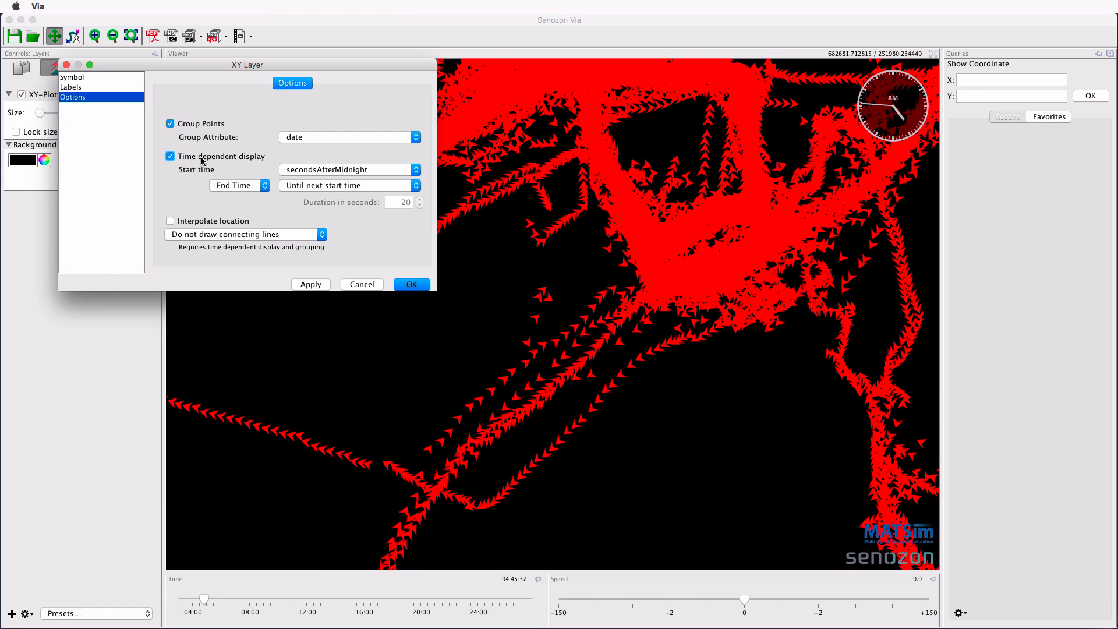
{"action": "left_click", "coordinate": [208, 224]}
{"action": "left_click", "coordinate": [407, 285]}
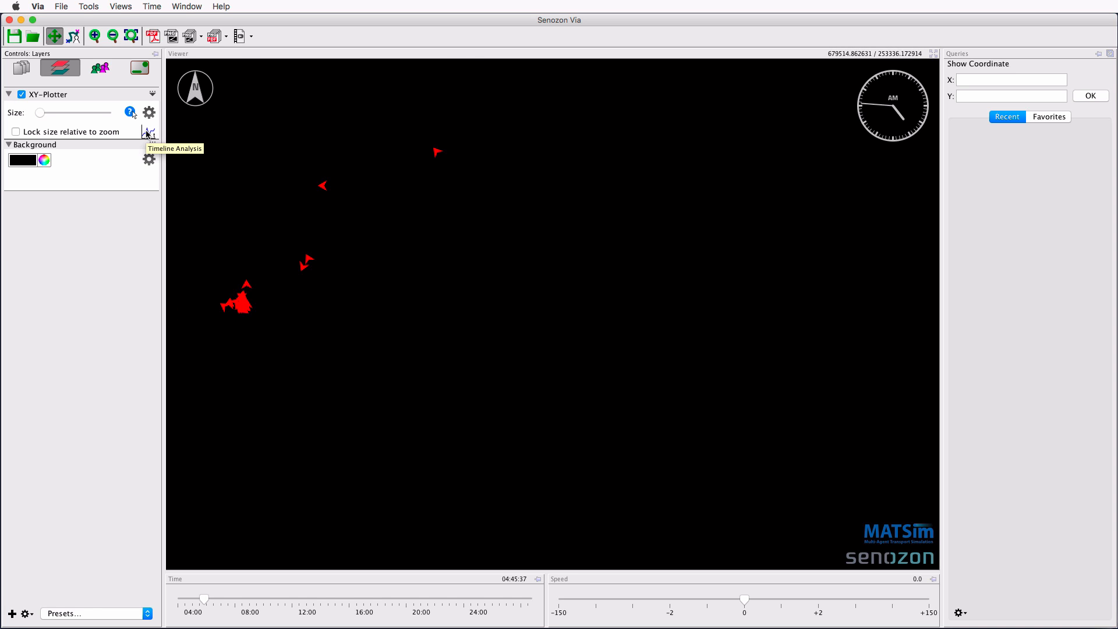
Open the XY-Plotter layer's timeline analysis and plot the frac attribute over time, followed by the seg attribute.
{"action": "left_click", "coordinate": [147, 134]}
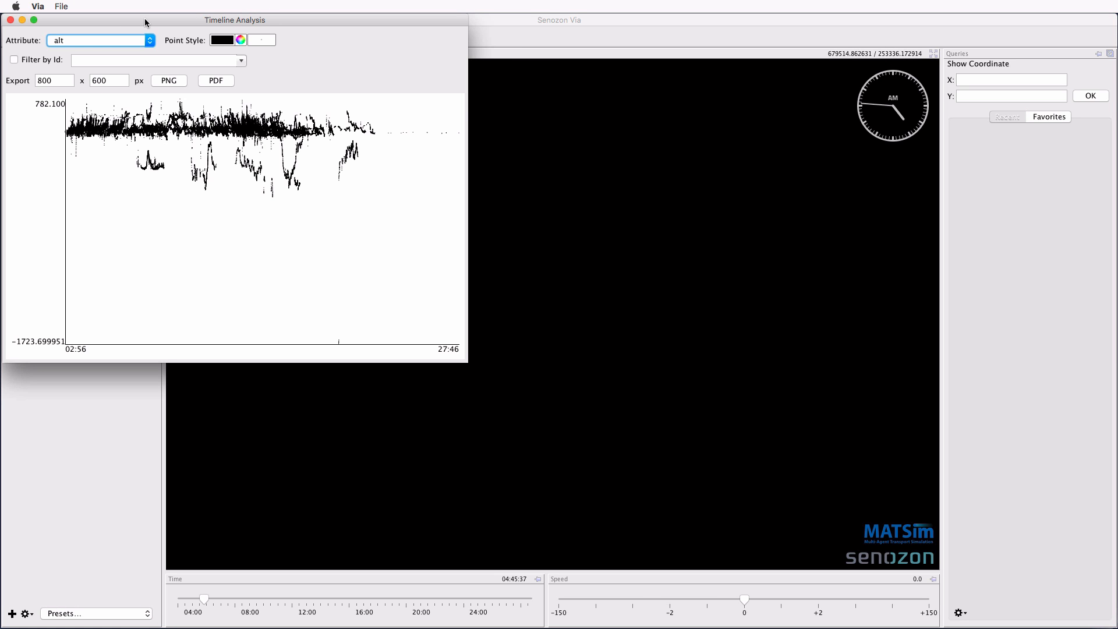
{"action": "left_click_drag", "start_coordinate": [145, 23], "coordinate": [197, 33]}
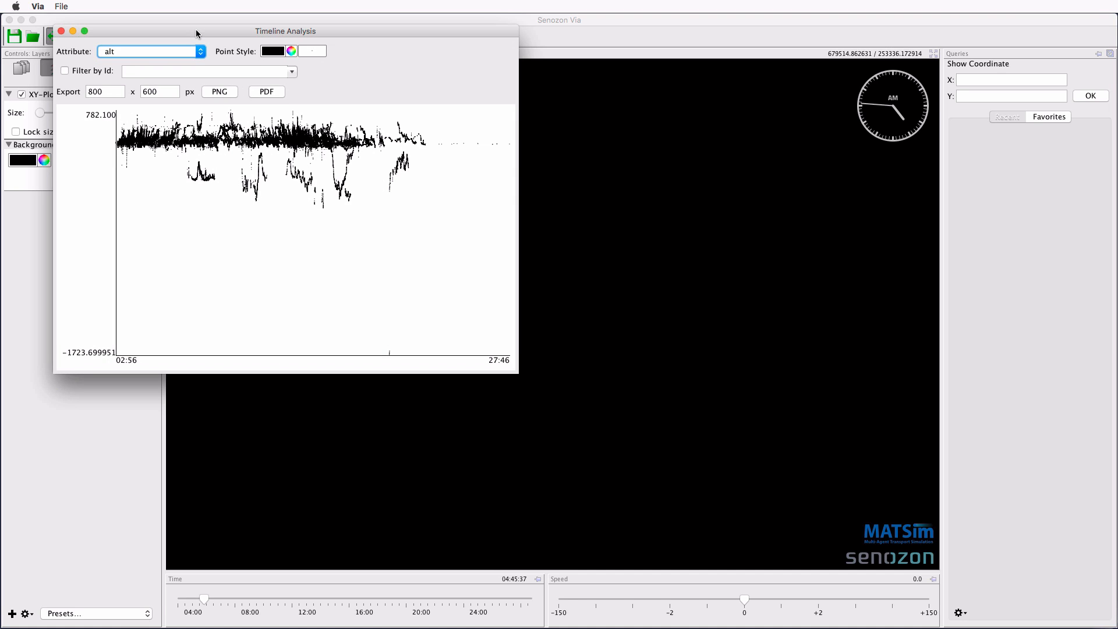
{"action": "left_click", "coordinate": [172, 52]}
{"action": "scroll", "coordinate": [157, 87], "scroll_direction": "down", "scroll_amount": 2}
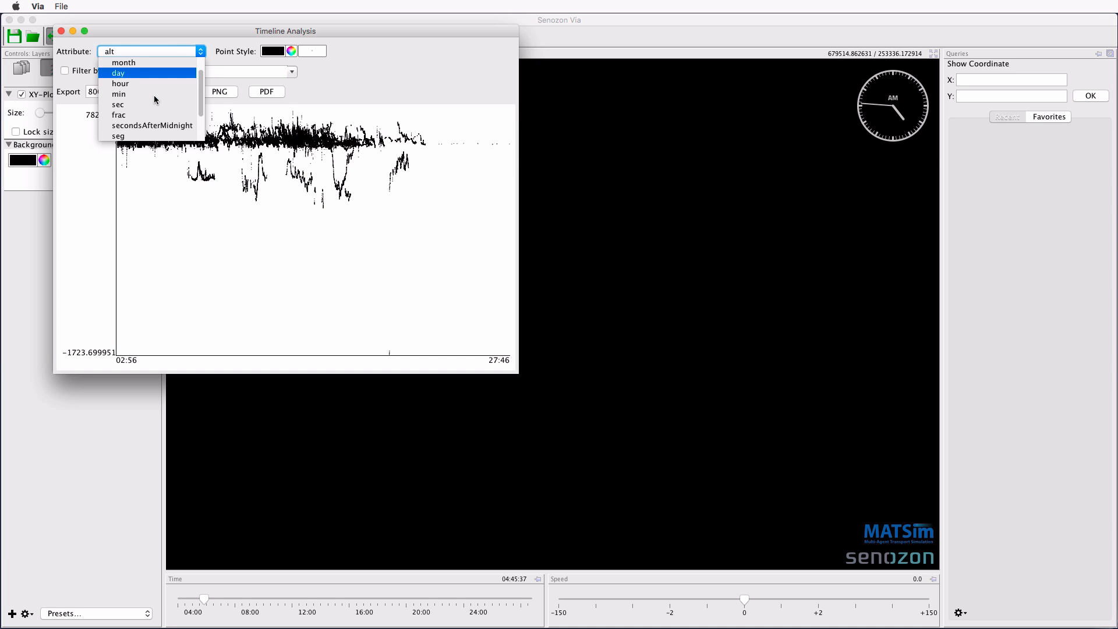
{"action": "left_click", "coordinate": [144, 116]}
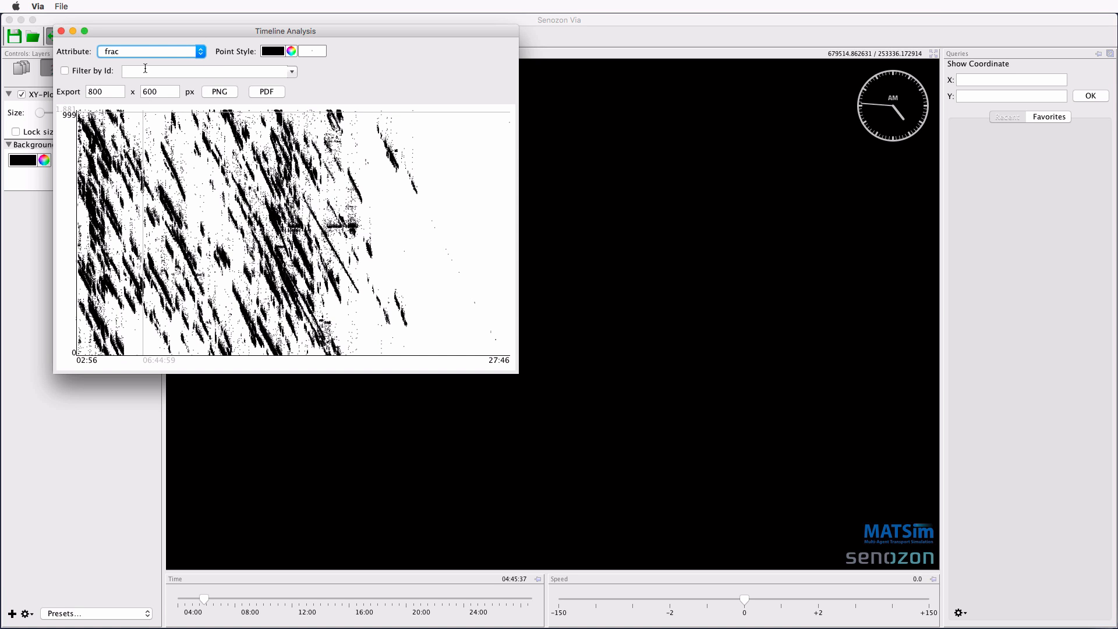
{"action": "left_click", "coordinate": [142, 50]}
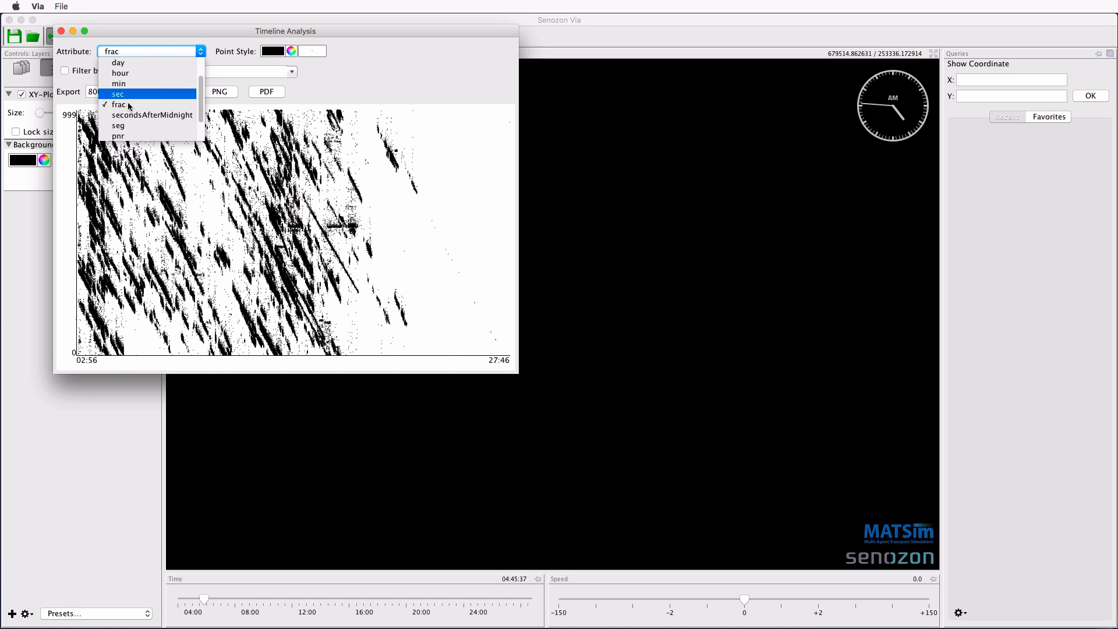
{"action": "left_click", "coordinate": [122, 126]}
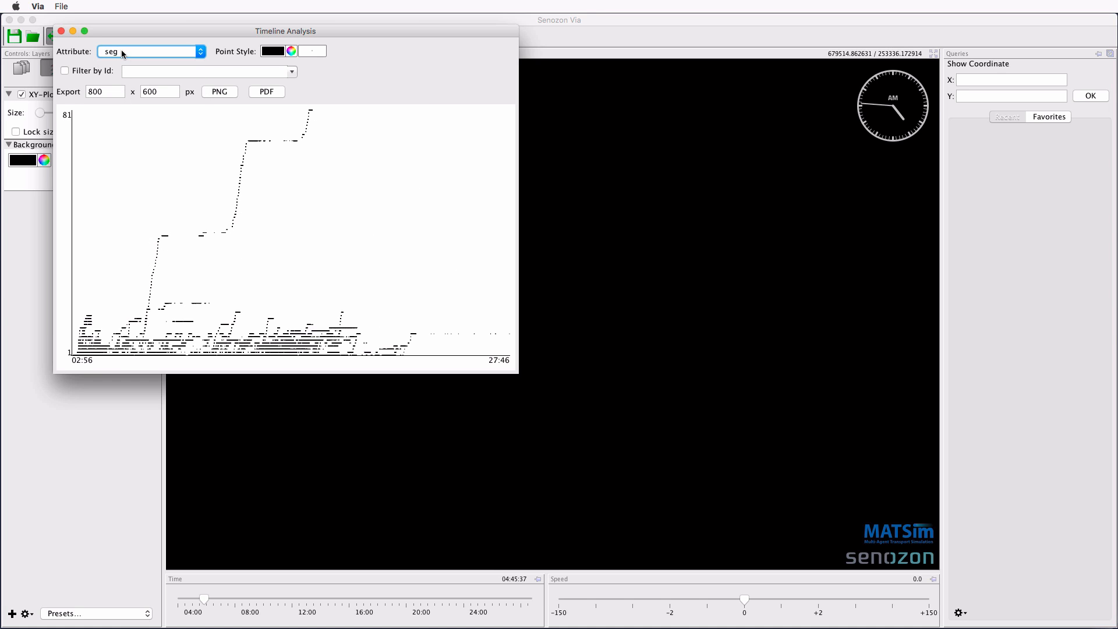
Plot the pnr and bearing attributes over time in turn, and close the timeline analysis.
{"action": "left_click", "coordinate": [122, 51]}
{"action": "left_click", "coordinate": [118, 117]}
{"action": "left_click", "coordinate": [128, 54]}
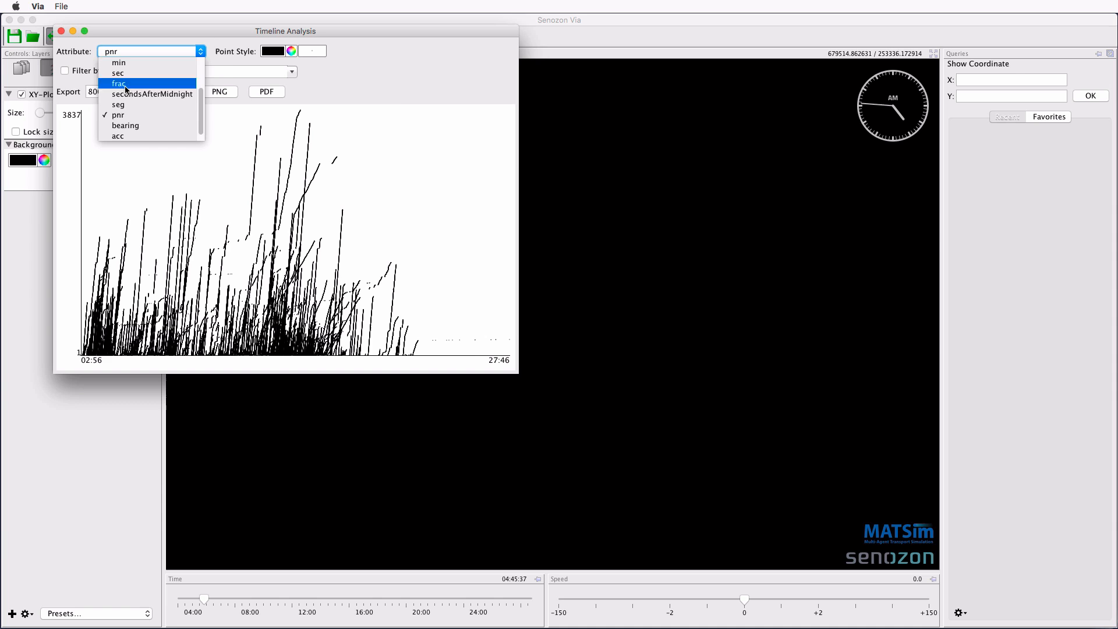
{"action": "left_click", "coordinate": [121, 126]}
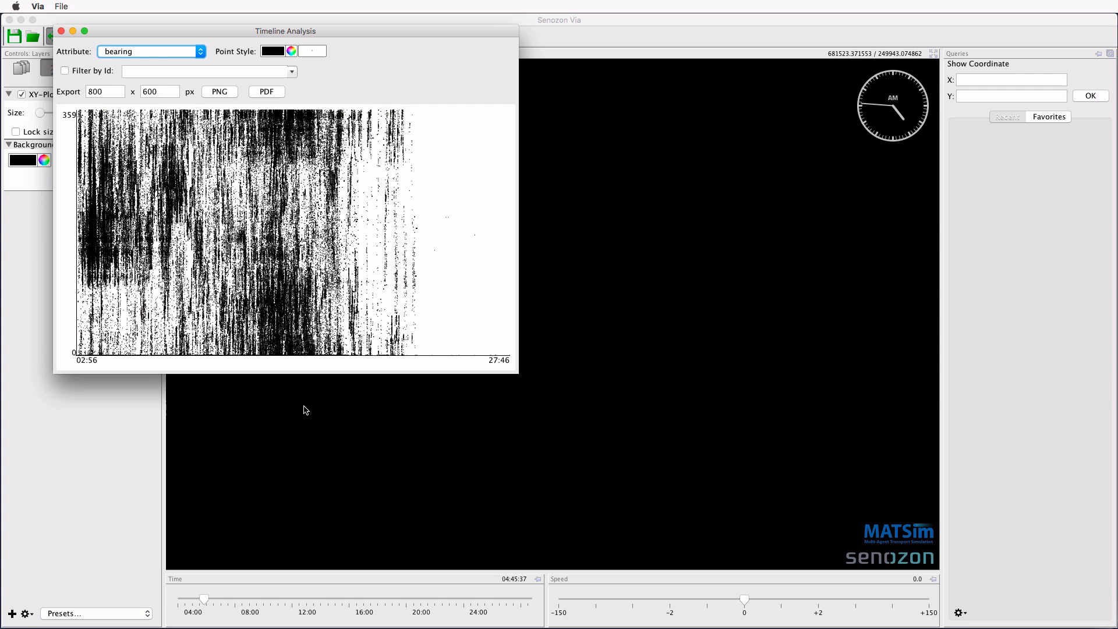
{"action": "left_click", "coordinate": [61, 32]}
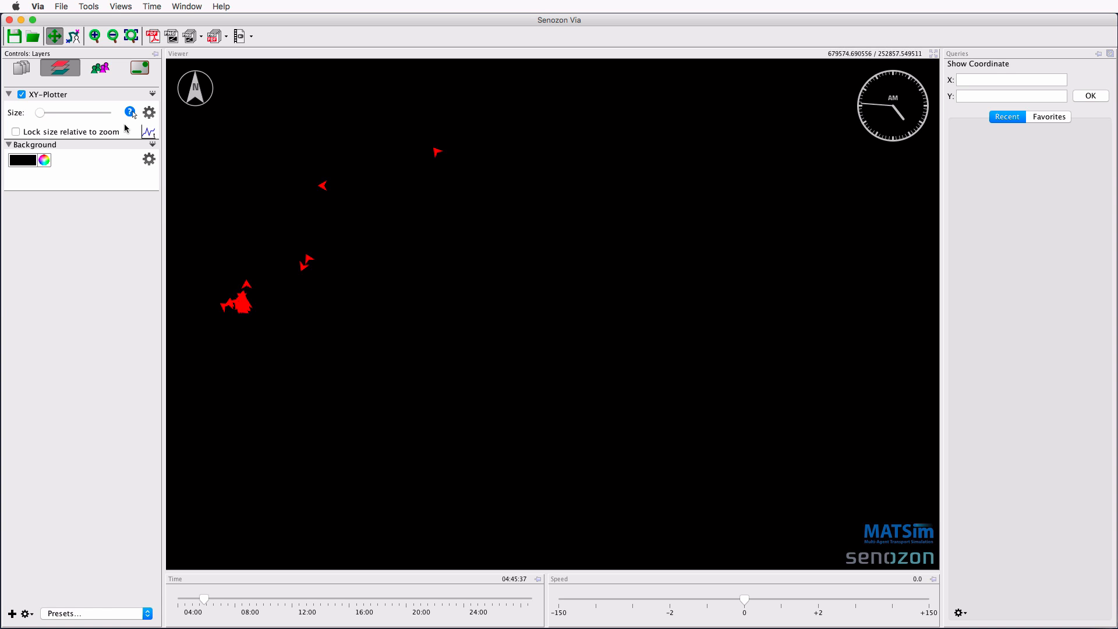
Create a custom symbol named "My fancy symbol" from the bracket-shaped image and close the custom symbols manager.
{"action": "left_click", "coordinate": [87, 7]}
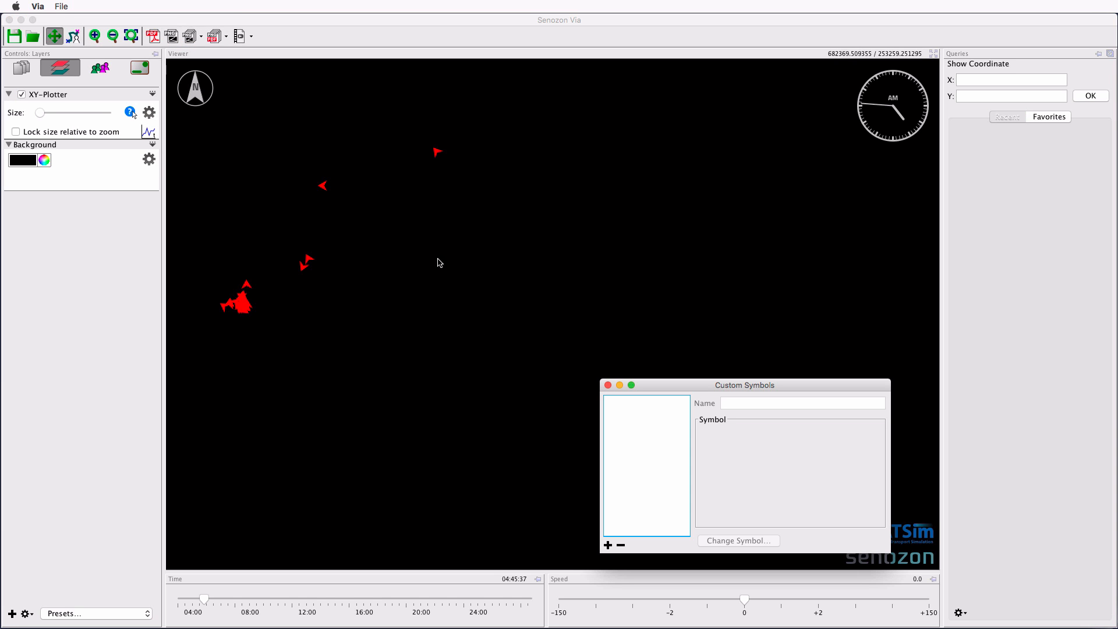
{"action": "left_click", "coordinate": [607, 545]}
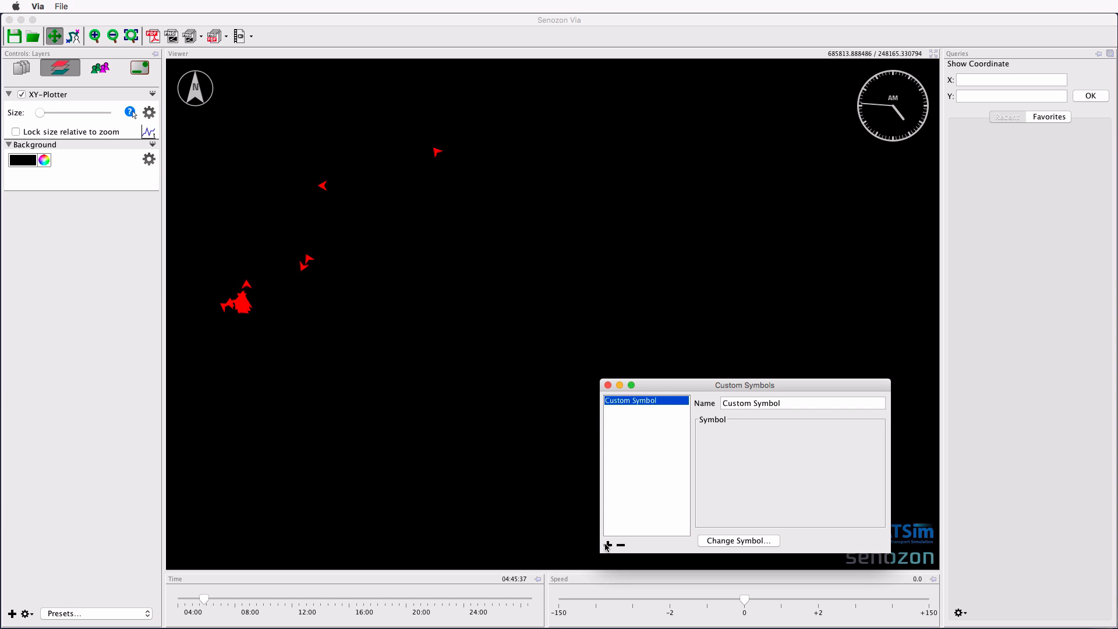
{"action": "triple_click", "coordinate": [786, 403]}
{"action": "type", "text": "My fancy sy"}
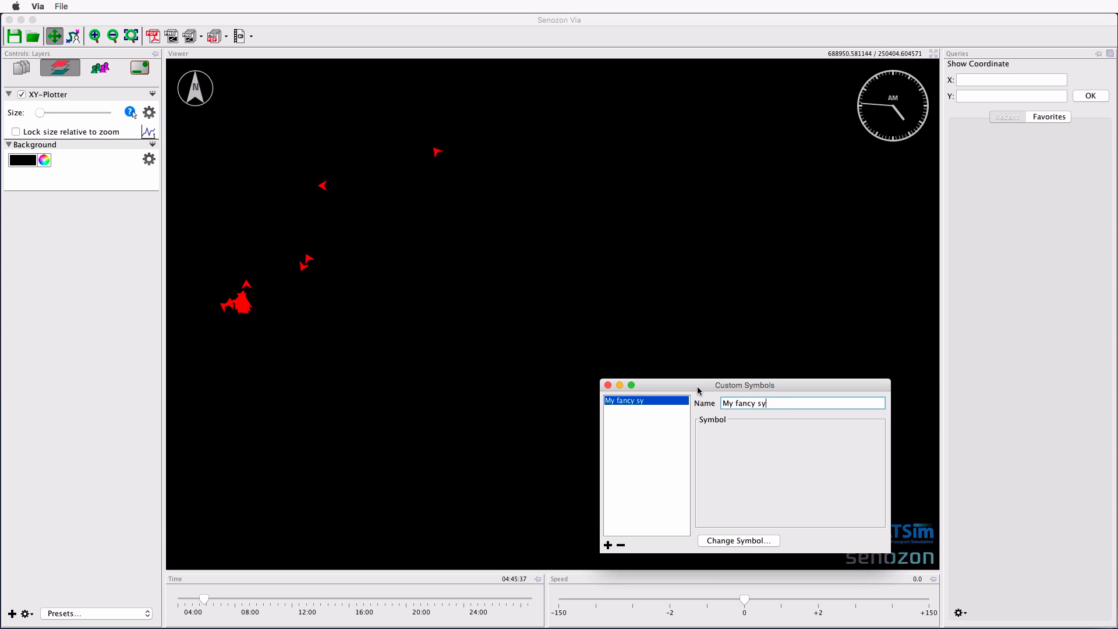
{"action": "type", "text": "mbol"}
{"action": "left_click_drag", "start_coordinate": [710, 605], "coordinate": [766, 481]}
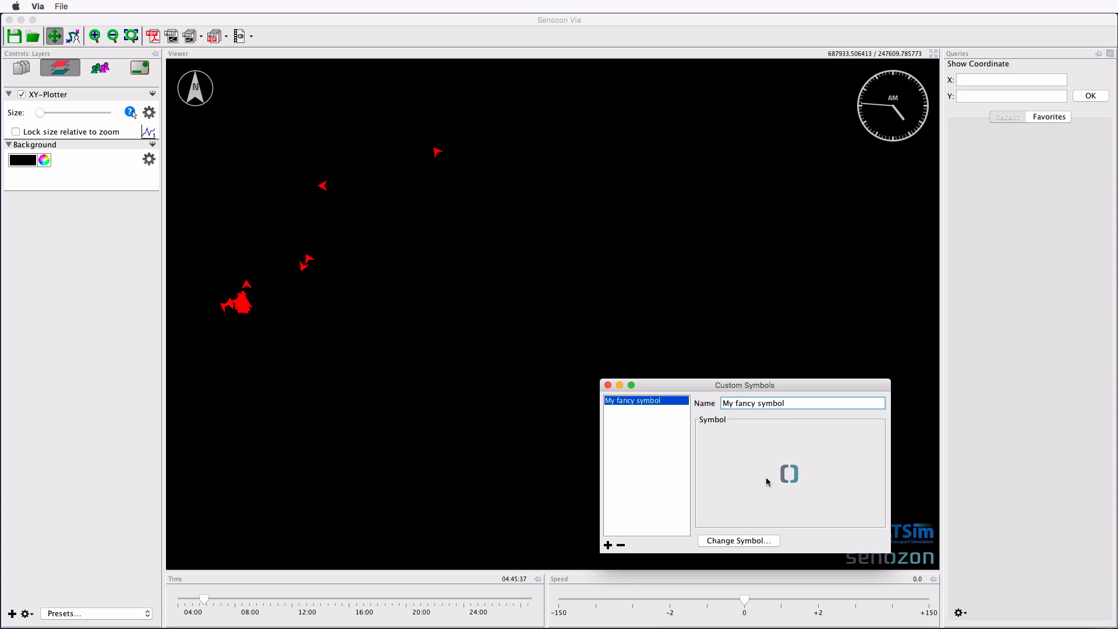
{"action": "left_click", "coordinate": [608, 385]}
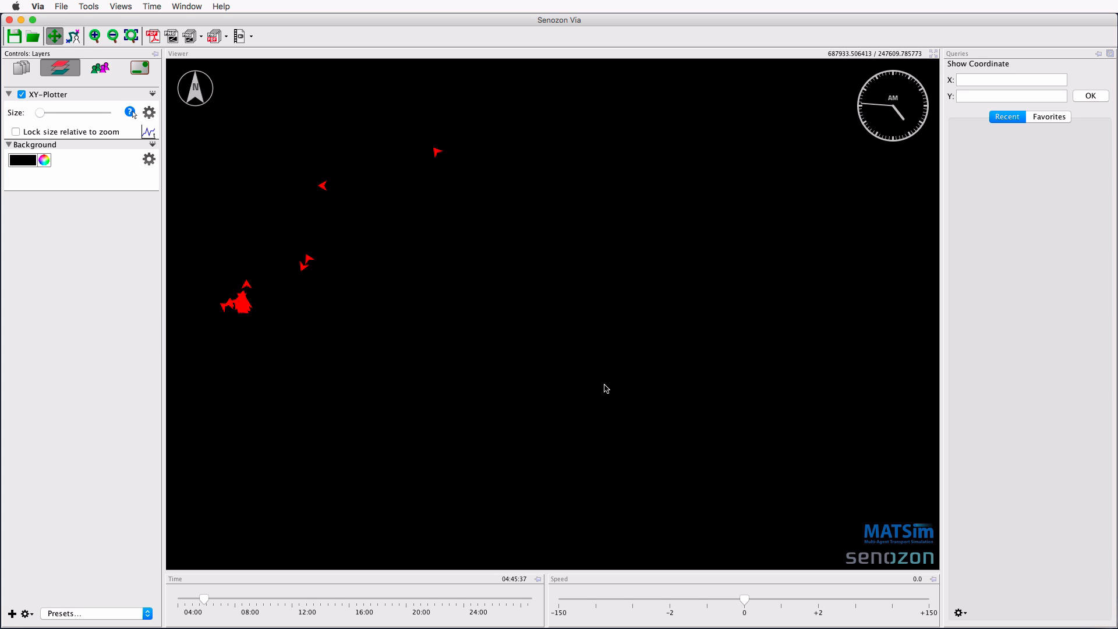
Change the XY layer's single symbol to "My fancy symbol" and accept the layer settings.
{"action": "left_click", "coordinate": [149, 113]}
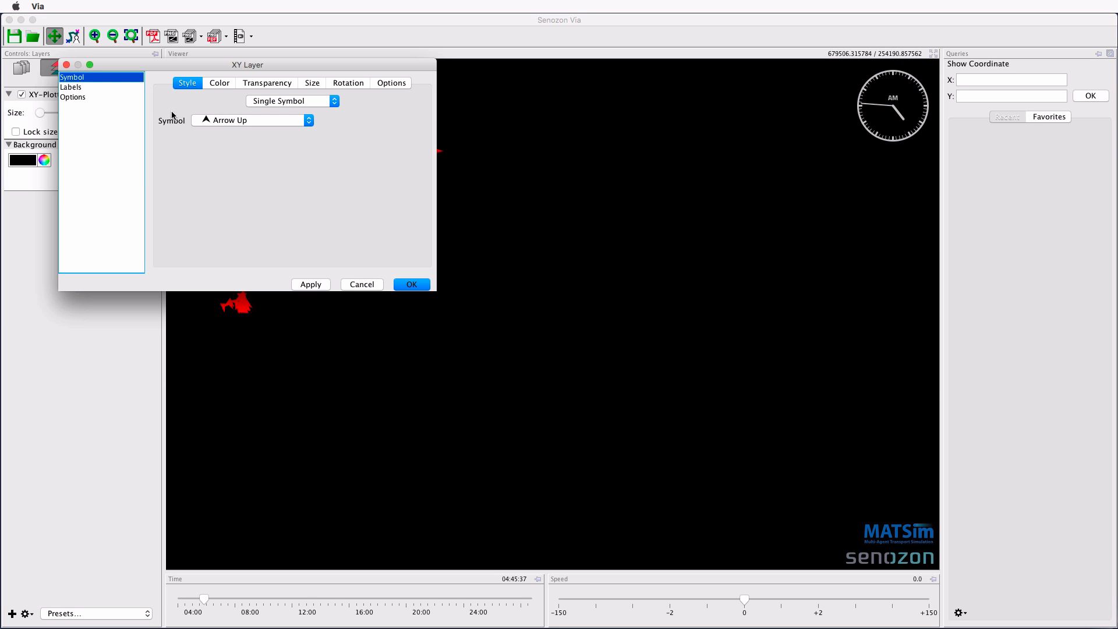
{"action": "left_click", "coordinate": [210, 123]}
{"action": "left_click_drag", "start_coordinate": [310, 145], "coordinate": [312, 209]}
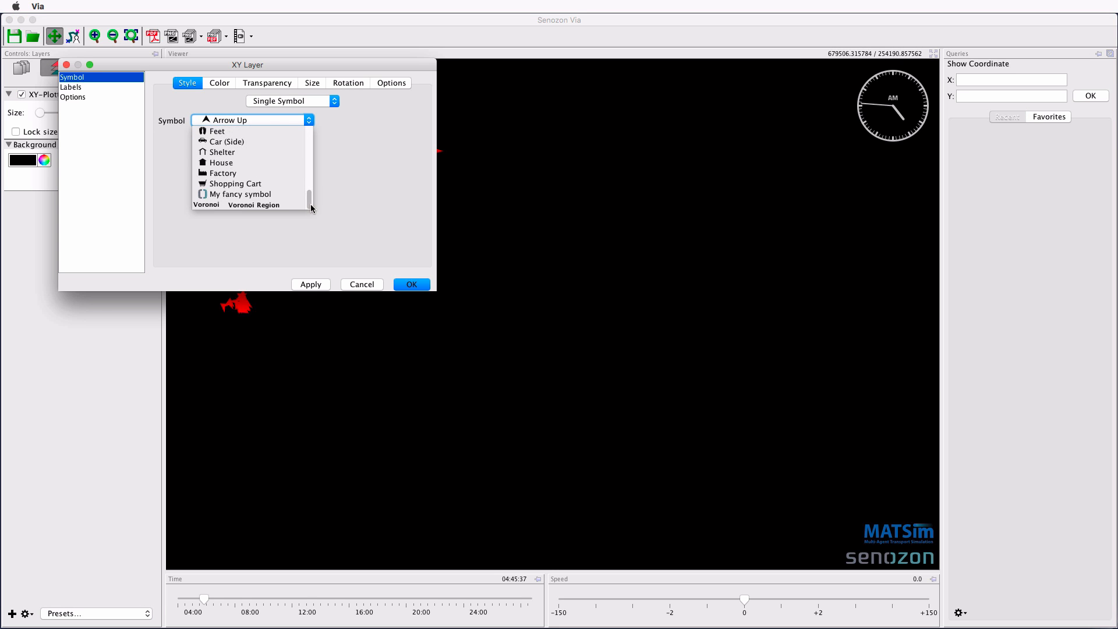
{"action": "left_click", "coordinate": [271, 194]}
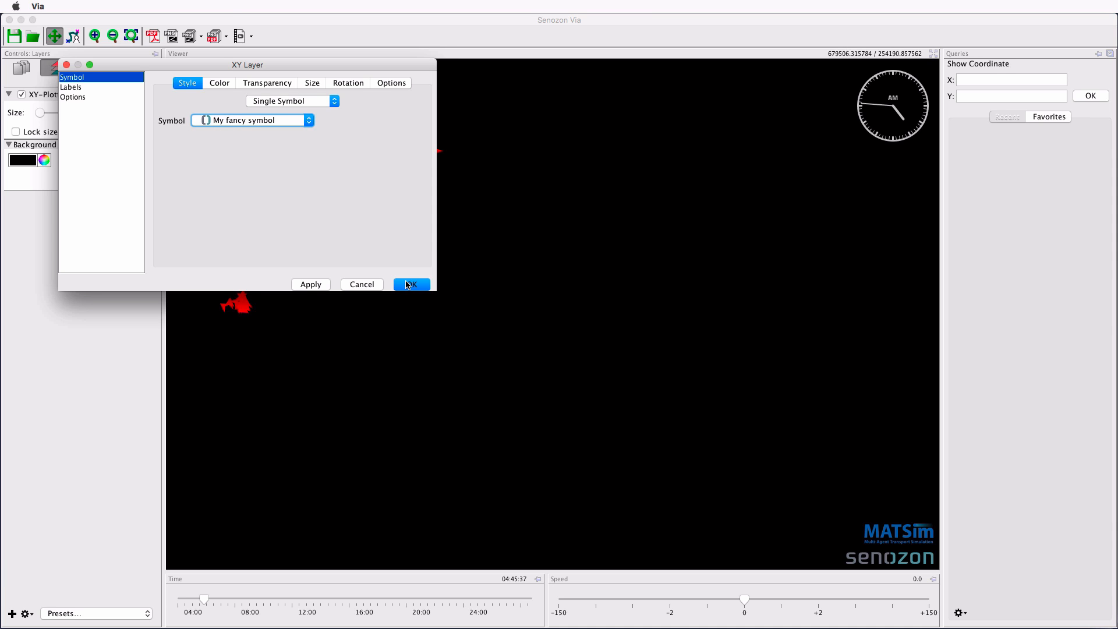
{"action": "left_click", "coordinate": [408, 284]}
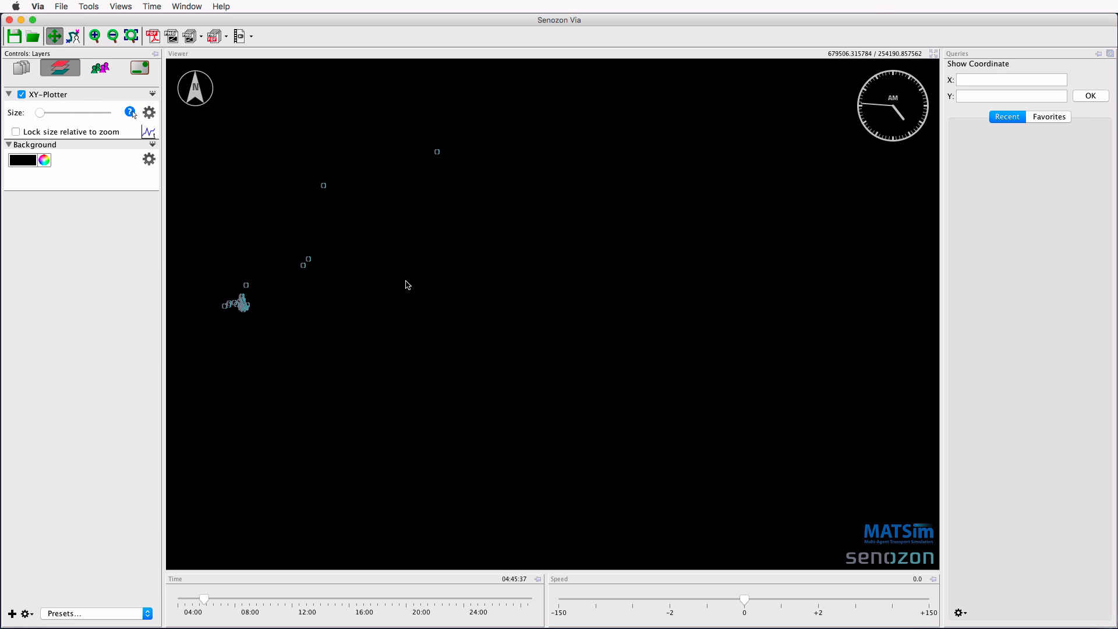
Enlarge the custom symbols slightly and play their movement for a while at speed 1.0 before stopping it.
{"action": "double_click", "coordinate": [227, 310]}
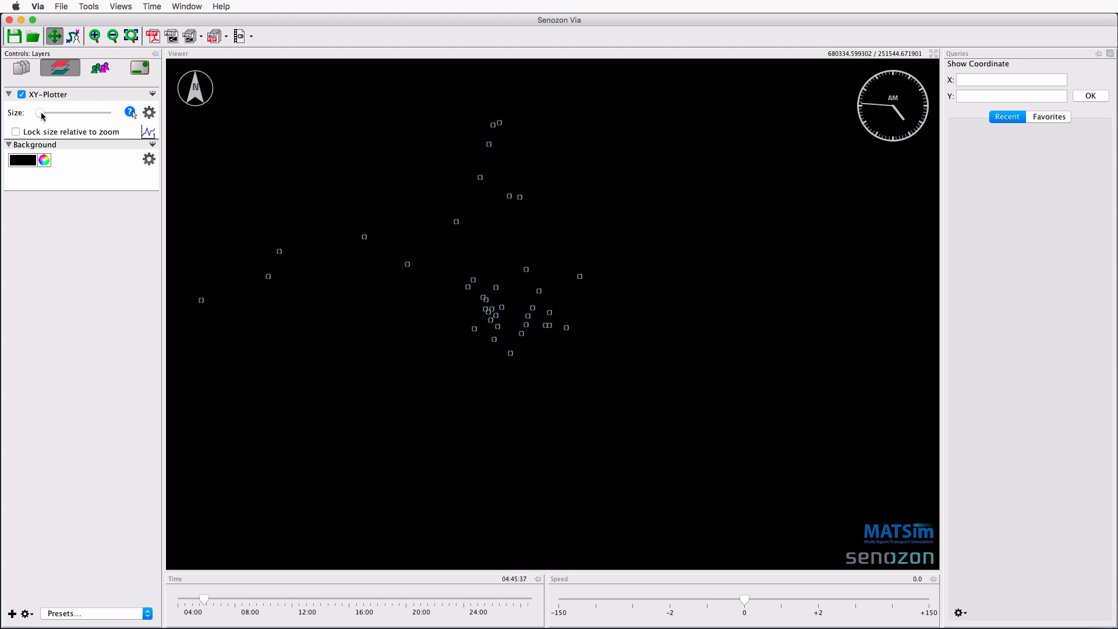
{"action": "left_click_drag", "start_coordinate": [43, 116], "coordinate": [45, 116]}
{"action": "left_click_drag", "start_coordinate": [744, 599], "coordinate": [783, 603]}
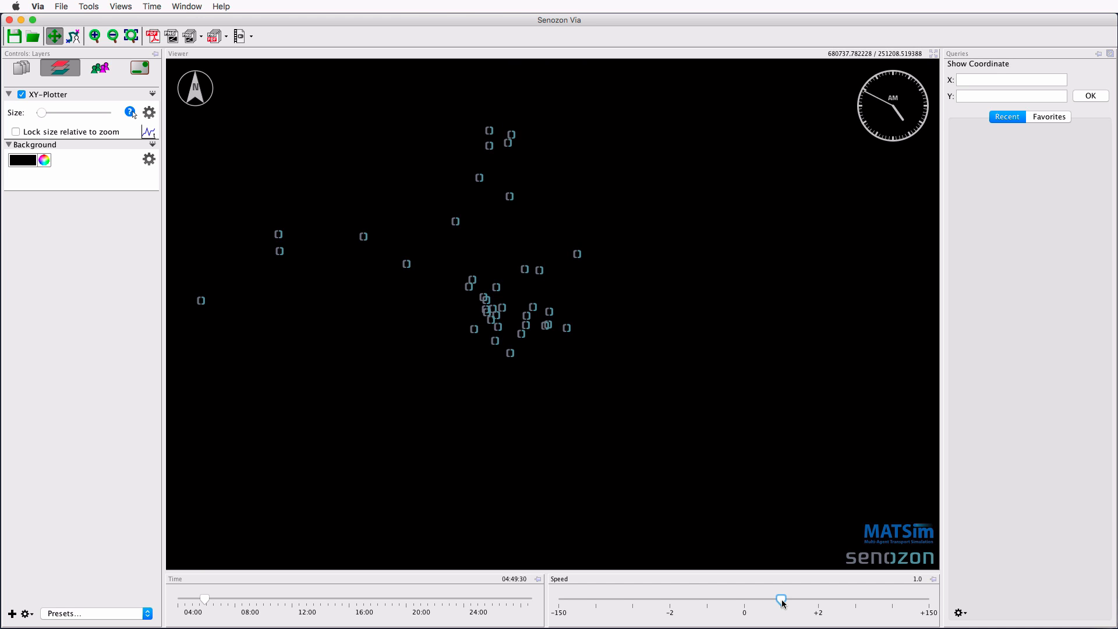
{"action": "left_click_drag", "start_coordinate": [420, 179], "coordinate": [439, 269]}
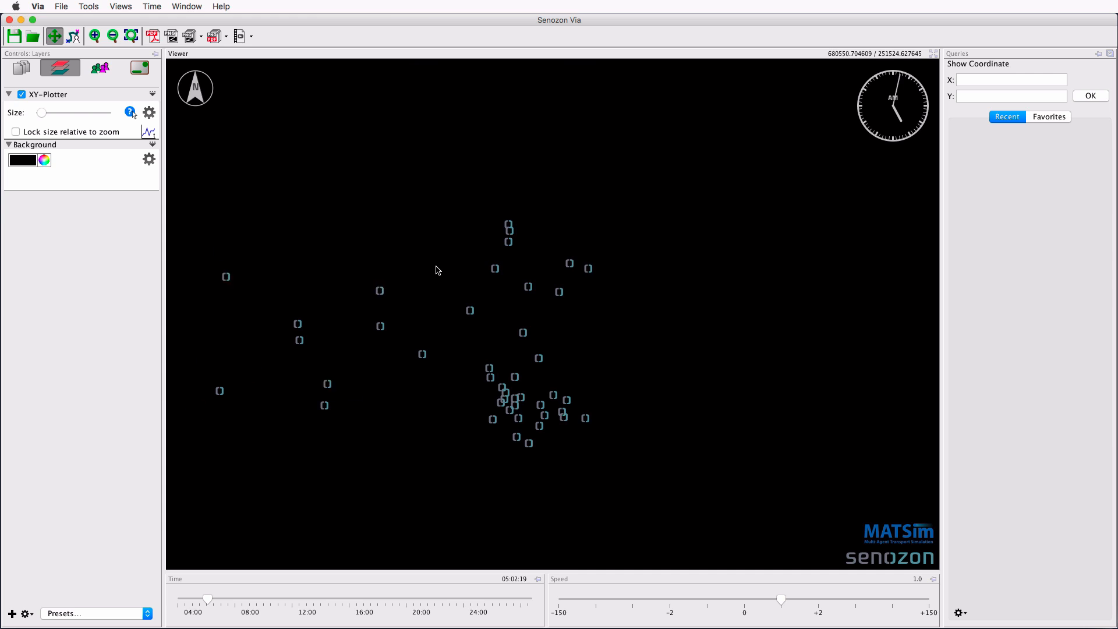
{"action": "key", "text": "space"}
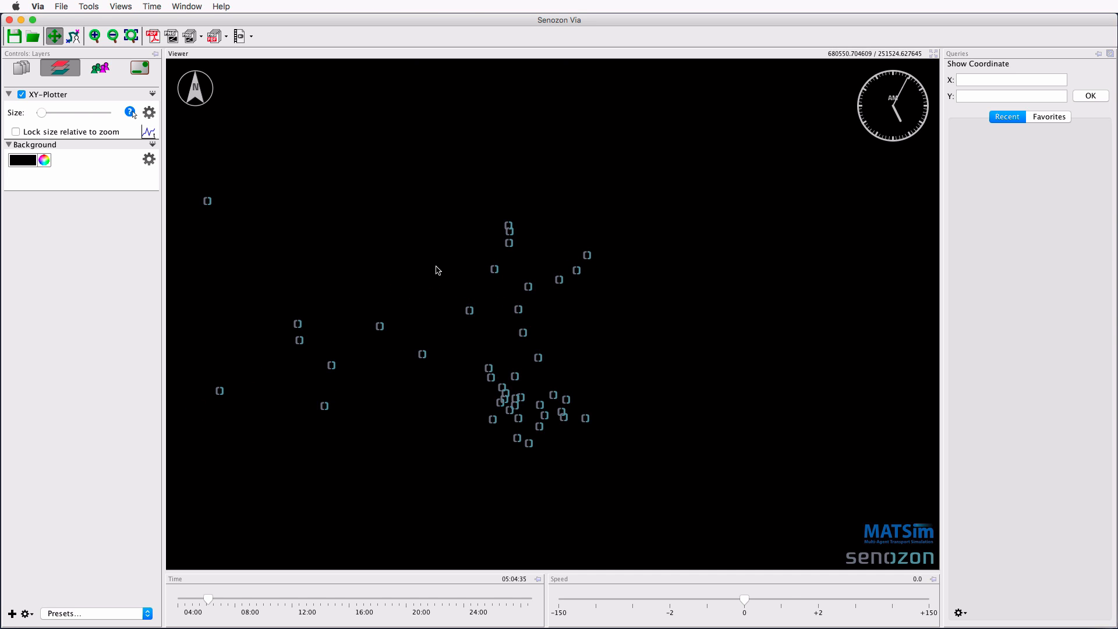
Hide the XY-Plotter layer and add a new aggregation analysis layer with its default name.
{"action": "left_click", "coordinate": [23, 96]}
{"action": "left_click", "coordinate": [11, 613]}
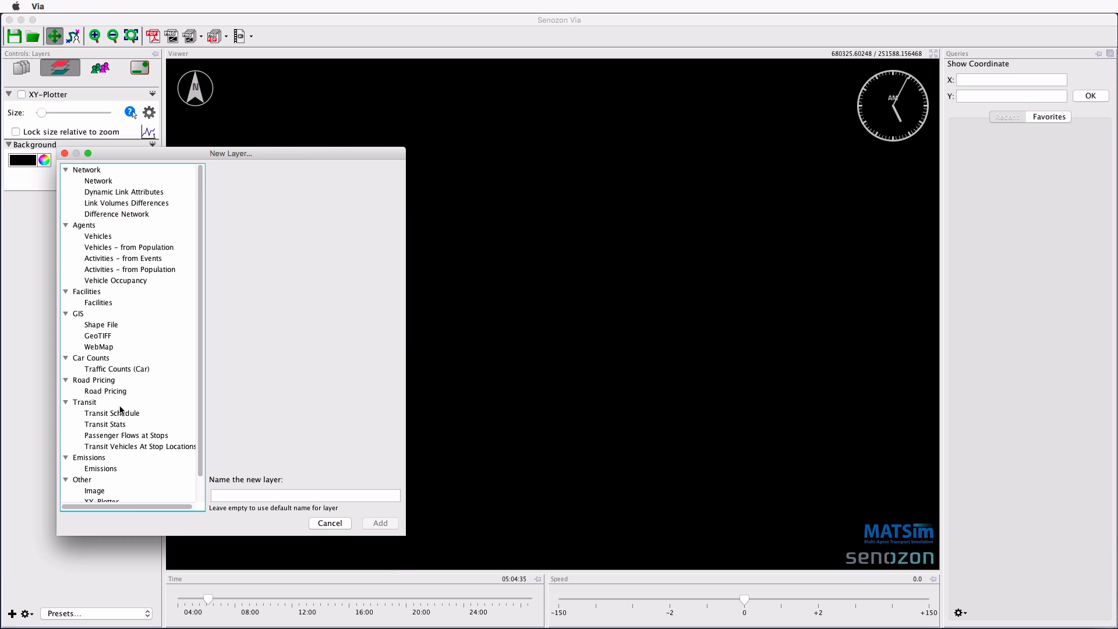
{"action": "scroll", "coordinate": [121, 410], "scroll_direction": "down", "scroll_amount": 2}
{"action": "left_click", "coordinate": [125, 485]}
{"action": "left_click", "coordinate": [373, 524]}
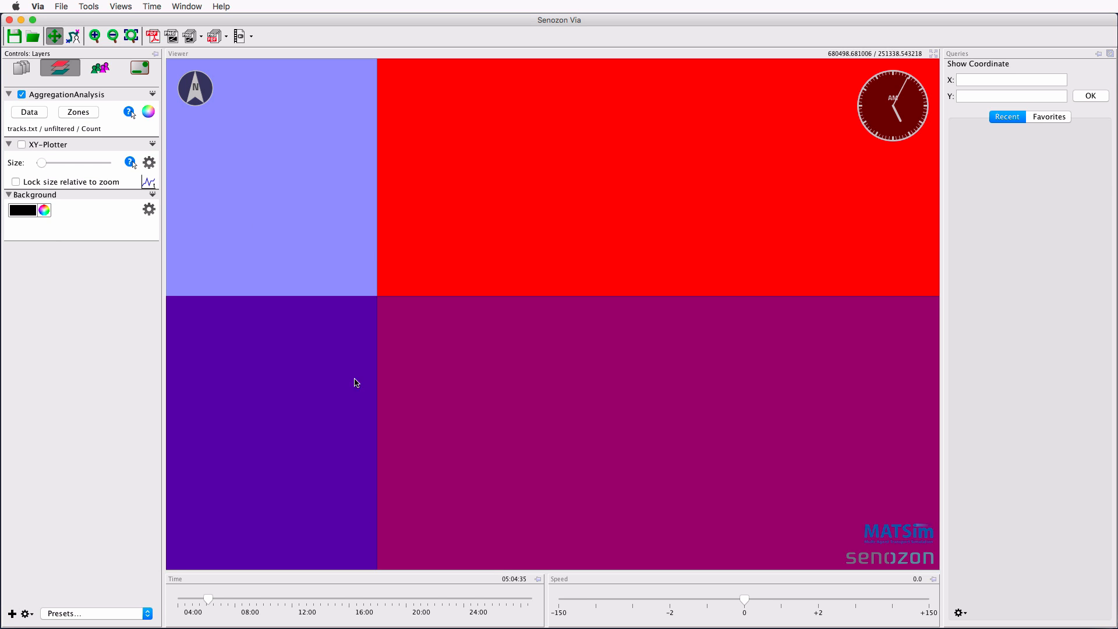
Set the aggregation's square grid size to 50 and look over the colored cells along the tracks.
{"action": "left_click", "coordinate": [78, 111]}
{"action": "left_click", "coordinate": [484, 290]}
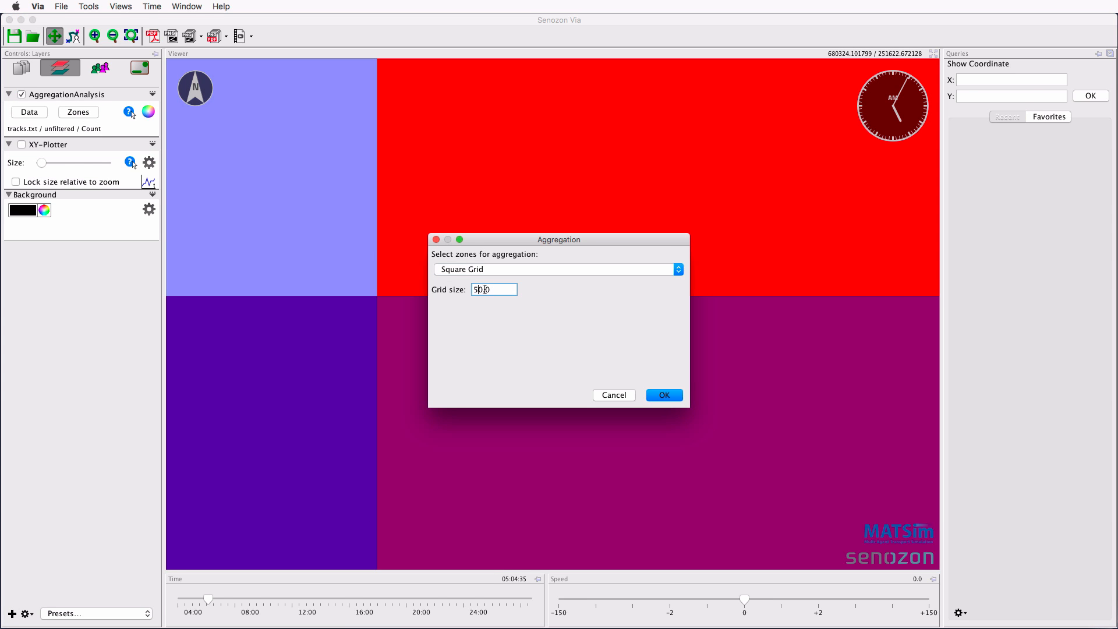
{"action": "left_click", "coordinate": [668, 398]}
{"action": "left_click", "coordinate": [113, 36]}
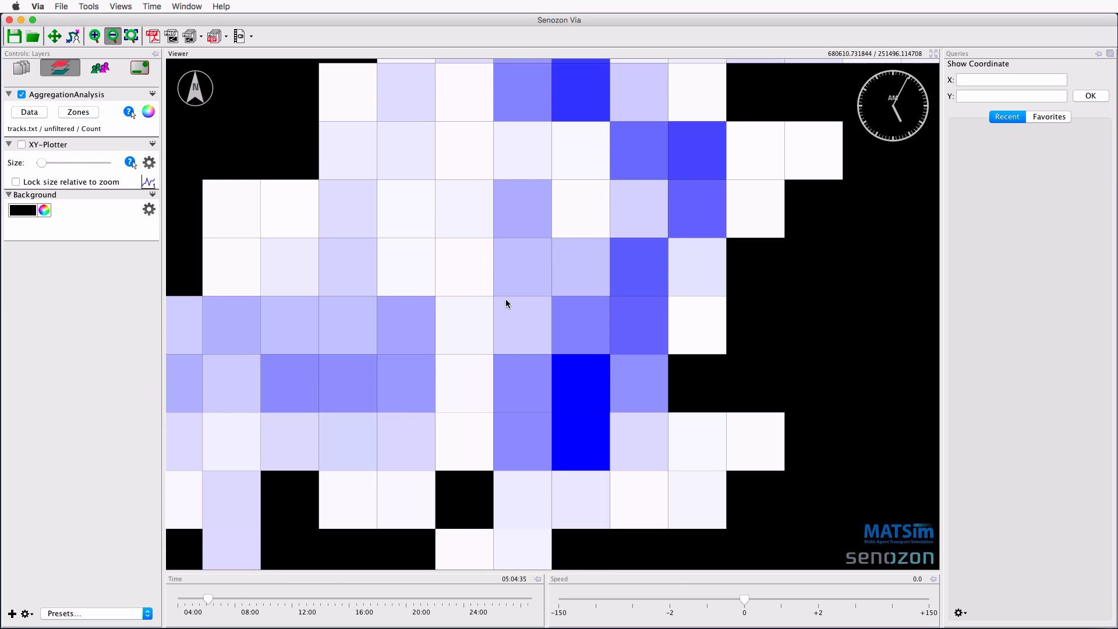
{"action": "left_click", "coordinate": [505, 300]}
{"action": "left_click", "coordinate": [505, 300]}
{"action": "left_click", "coordinate": [506, 301]}
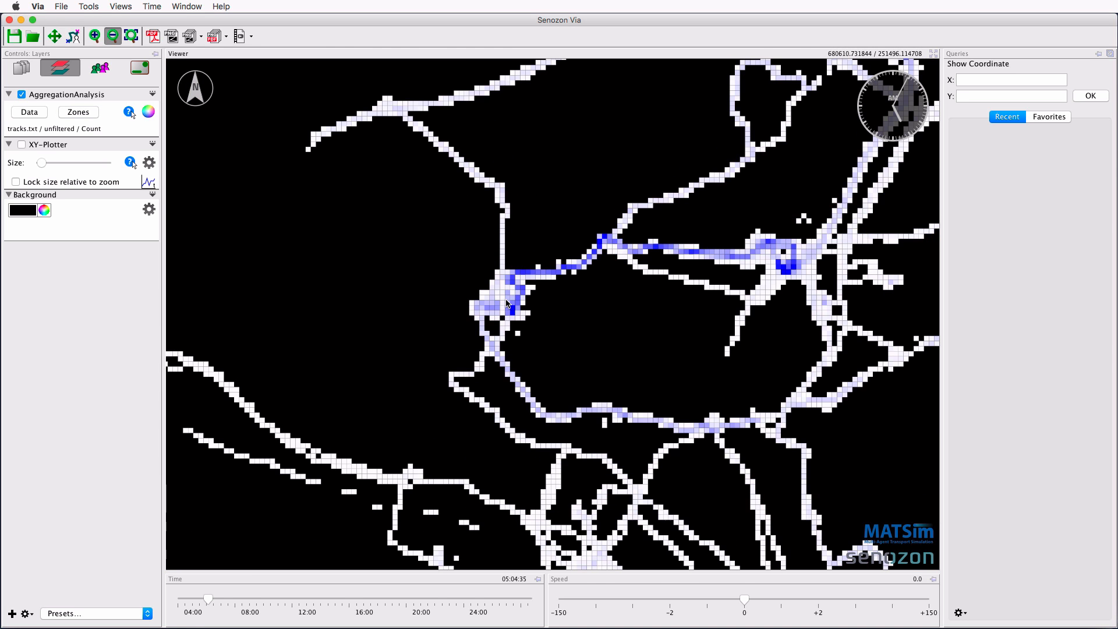
{"action": "left_click", "coordinate": [55, 36]}
{"action": "left_click_drag", "start_coordinate": [567, 376], "coordinate": [482, 426]}
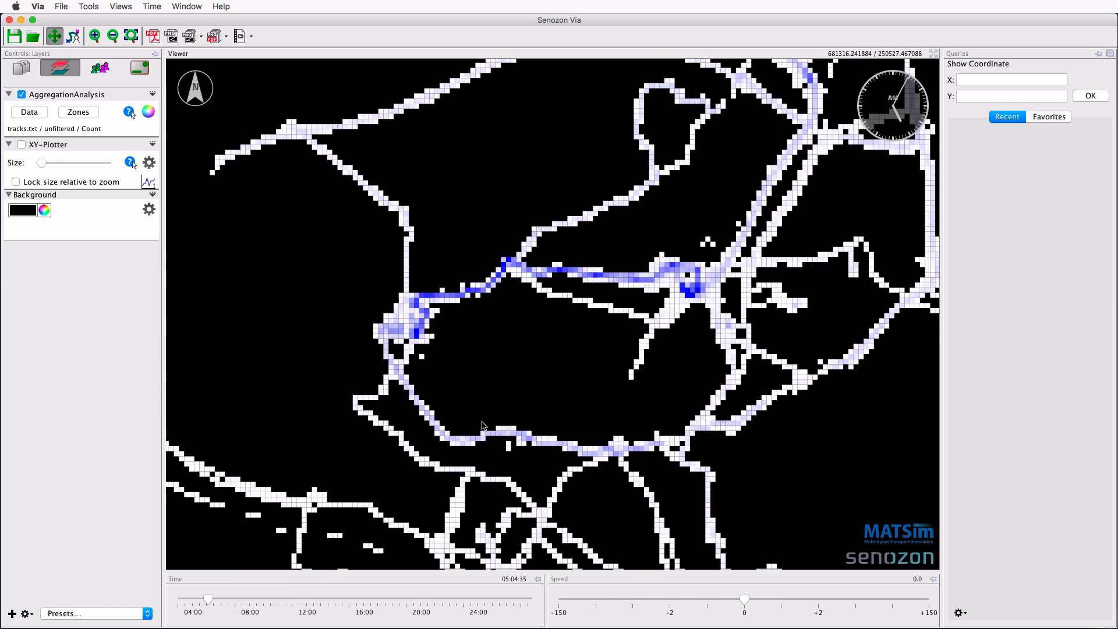
Change the aggregation layer's calculated value from a count to the average of the speed attribute.
{"action": "left_click", "coordinate": [33, 114]}
{"action": "left_click", "coordinate": [708, 410]}
{"action": "left_click", "coordinate": [708, 410]}
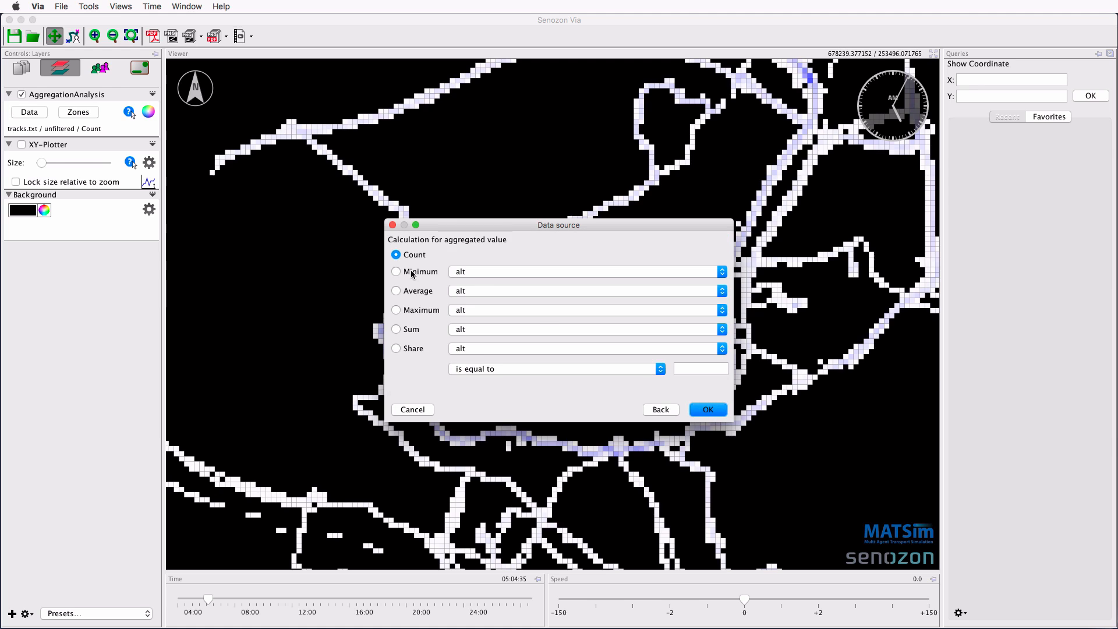
{"action": "left_click", "coordinate": [474, 289]}
{"action": "scroll", "coordinate": [495, 354], "scroll_direction": "down", "scroll_amount": 3}
{"action": "left_click", "coordinate": [483, 373]}
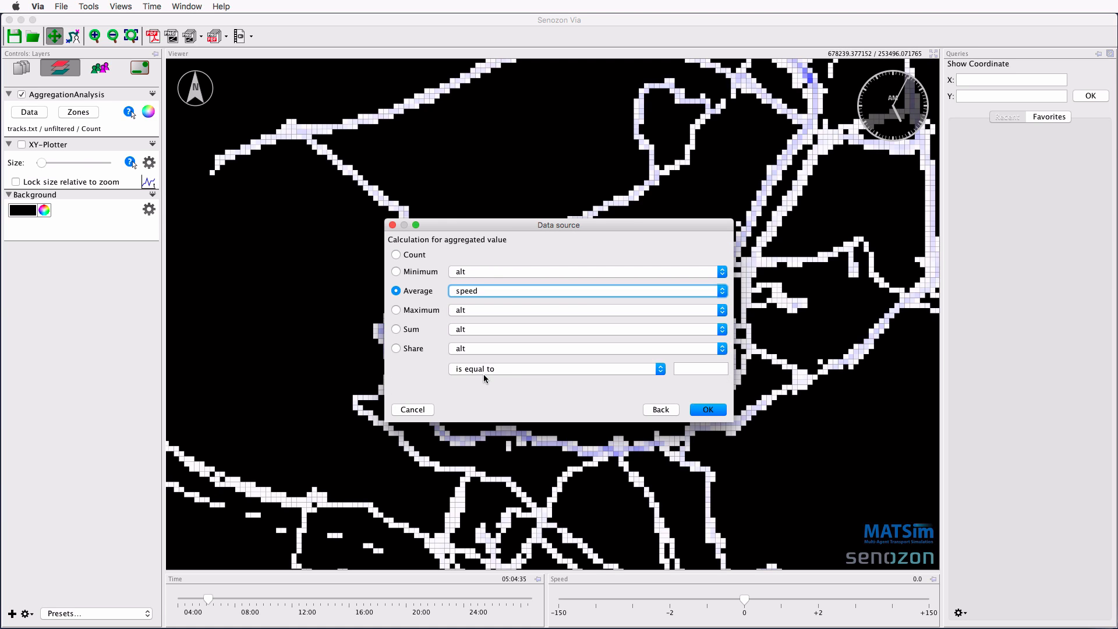
{"action": "left_click", "coordinate": [708, 410]}
Classify the aggregation colors linearly into 5 classes with the interpolated blue-red-yellow gradient, and look over the recolored tracks.
{"action": "left_click", "coordinate": [150, 114]}
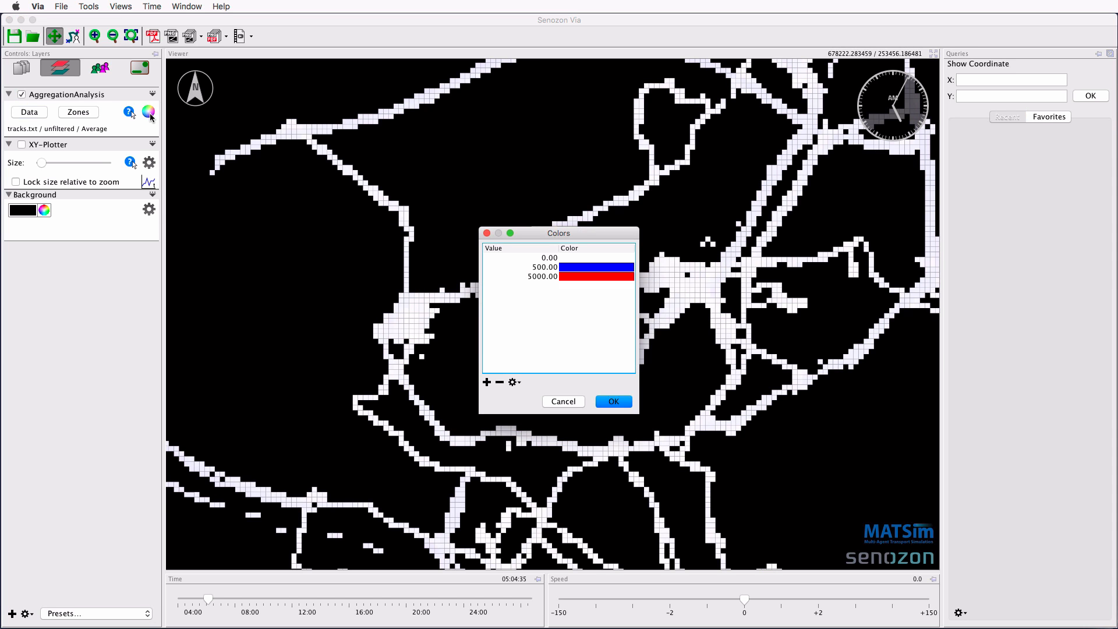
{"action": "left_click", "coordinate": [513, 382]}
{"action": "left_click", "coordinate": [533, 406]}
{"action": "left_click", "coordinate": [603, 374]}
{"action": "left_click", "coordinate": [684, 375]}
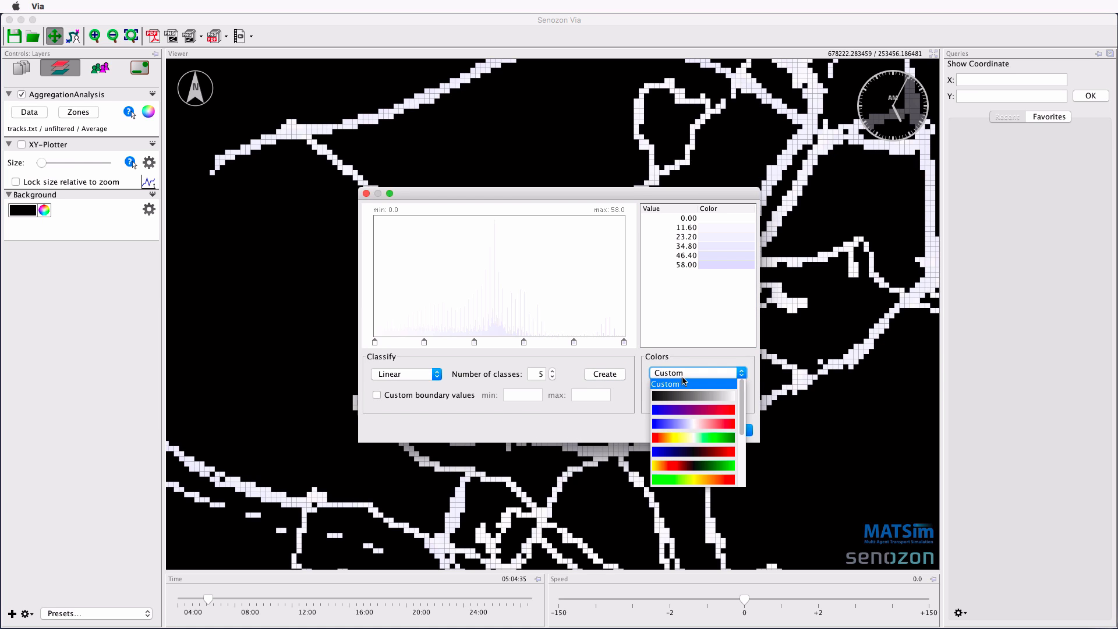
{"action": "scroll", "coordinate": [699, 431], "scroll_direction": "down", "scroll_amount": 3}
{"action": "left_click", "coordinate": [715, 436]}
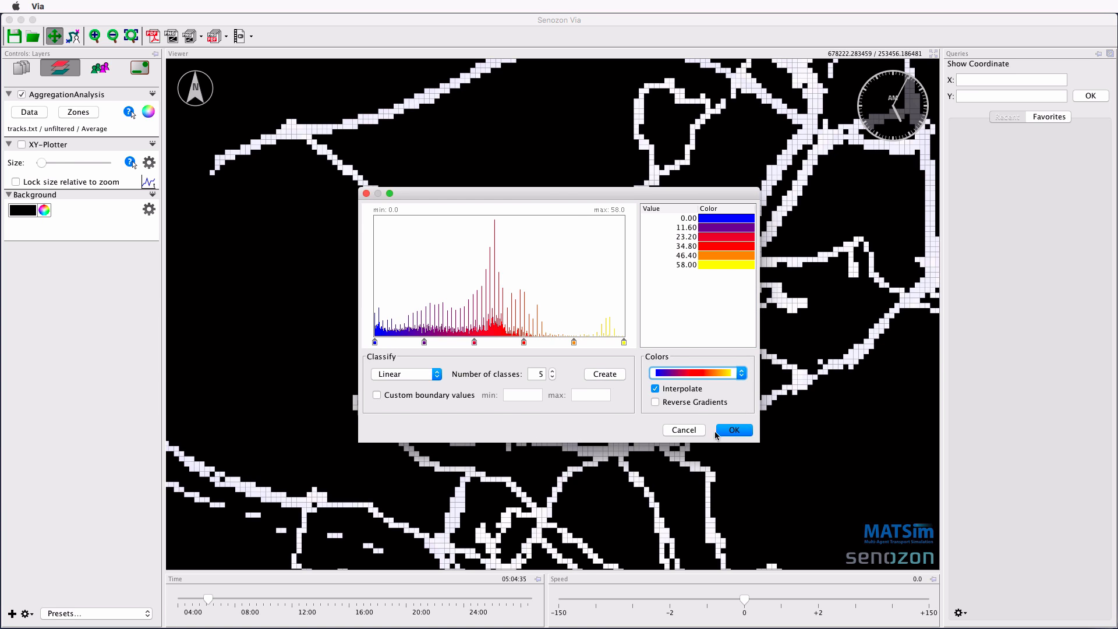
{"action": "left_click", "coordinate": [733, 431]}
{"action": "left_click", "coordinate": [614, 403]}
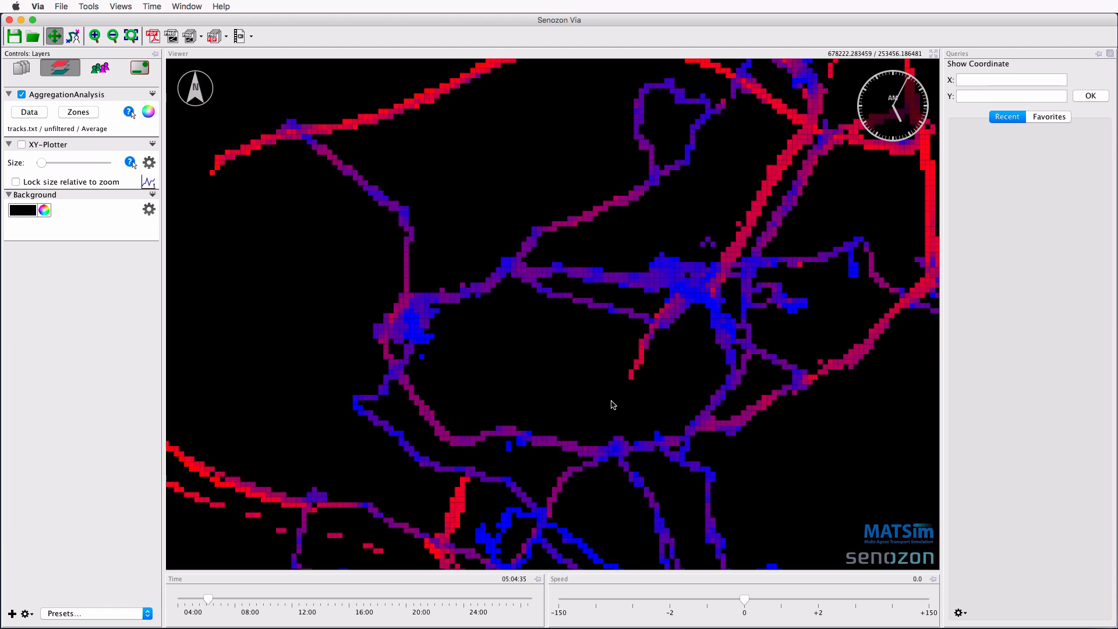
{"action": "scroll", "coordinate": [614, 404], "scroll_direction": "down", "scroll_amount": 3}
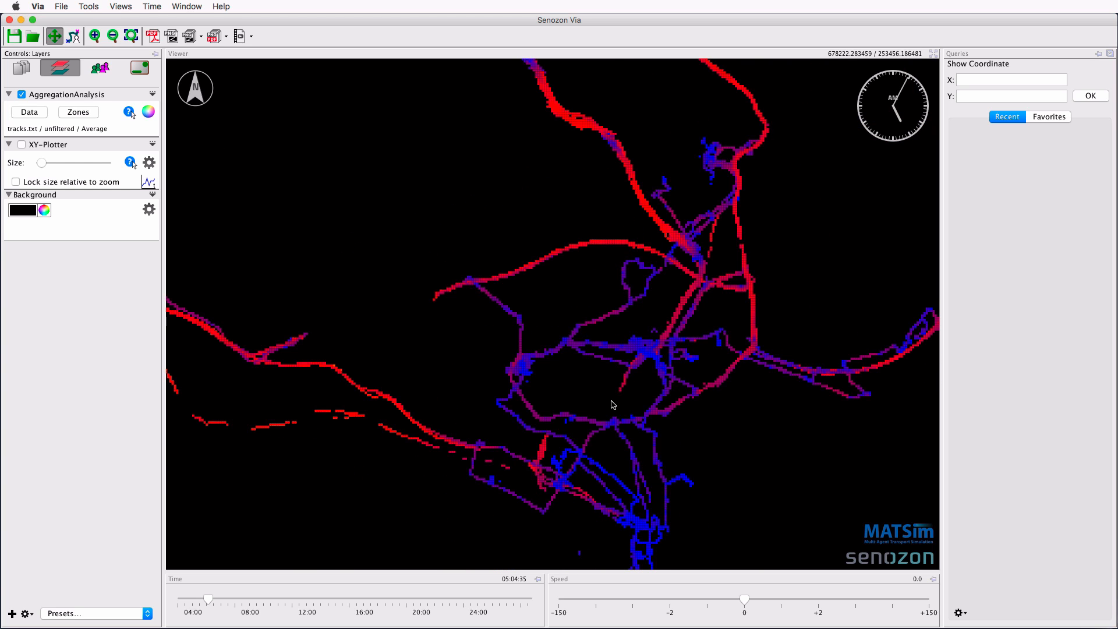
{"action": "scroll", "coordinate": [612, 404], "scroll_direction": "down", "scroll_amount": 3}
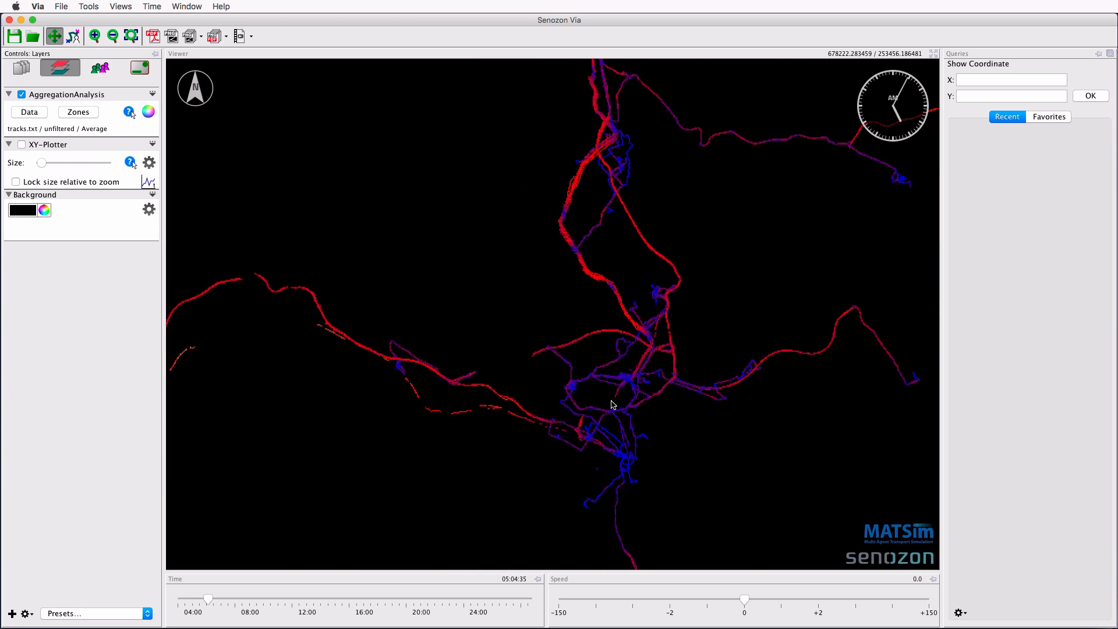
{"action": "scroll", "coordinate": [613, 404], "scroll_direction": "up", "scroll_amount": 5}
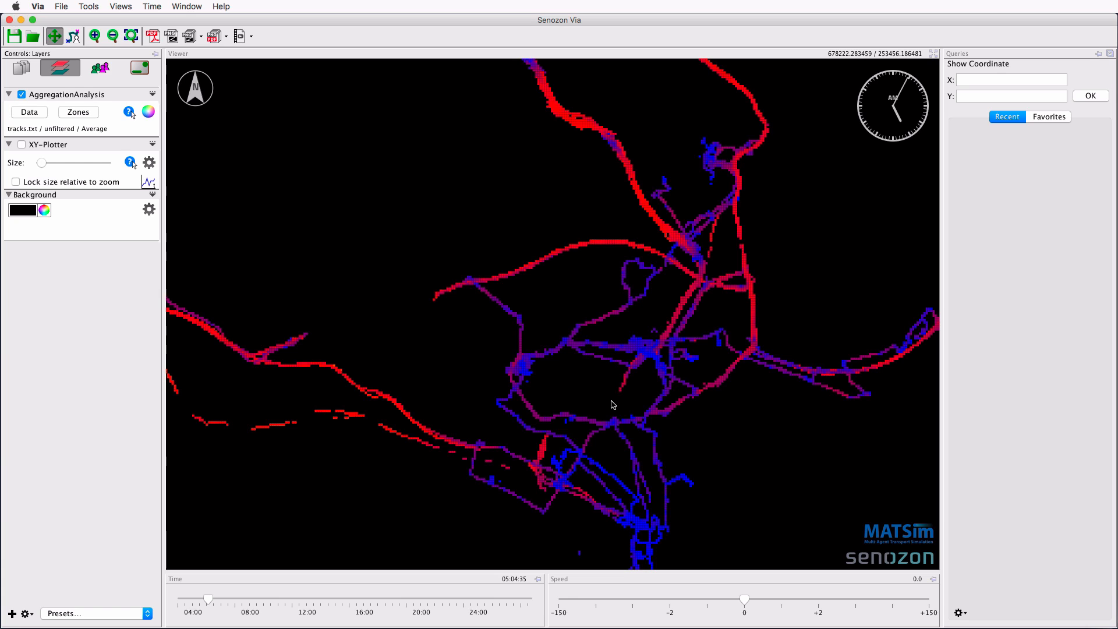
Switch the aggregation zones to a hexagonal grid with a grid size of 500.
{"action": "left_click", "coordinate": [80, 112]}
{"action": "left_click", "coordinate": [501, 269]}
{"action": "left_click", "coordinate": [502, 270]}
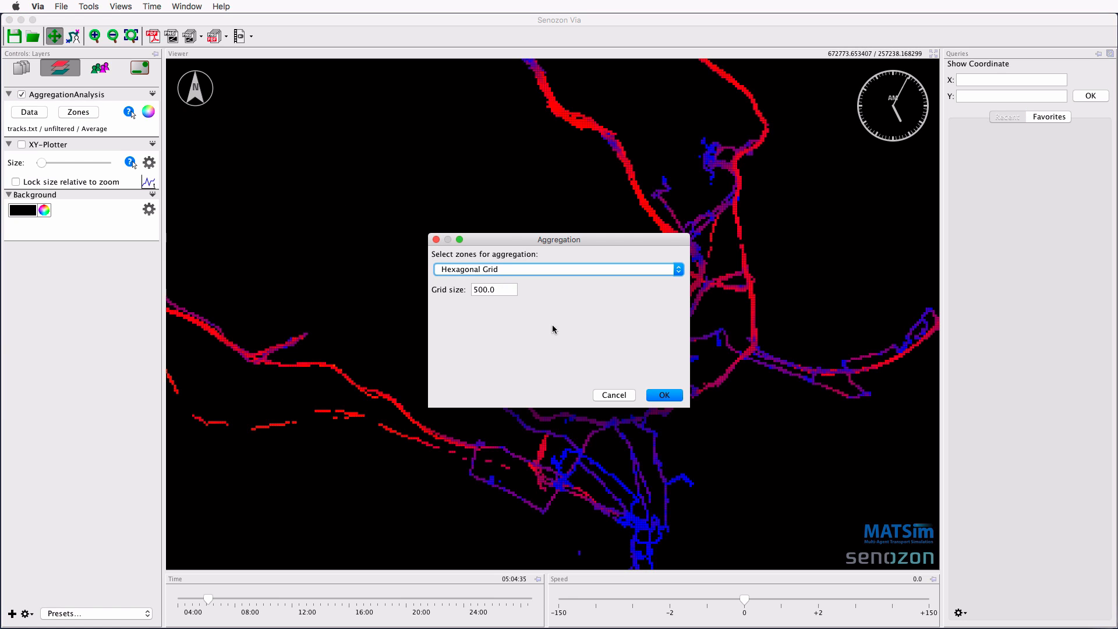
{"action": "left_click", "coordinate": [658, 394]}
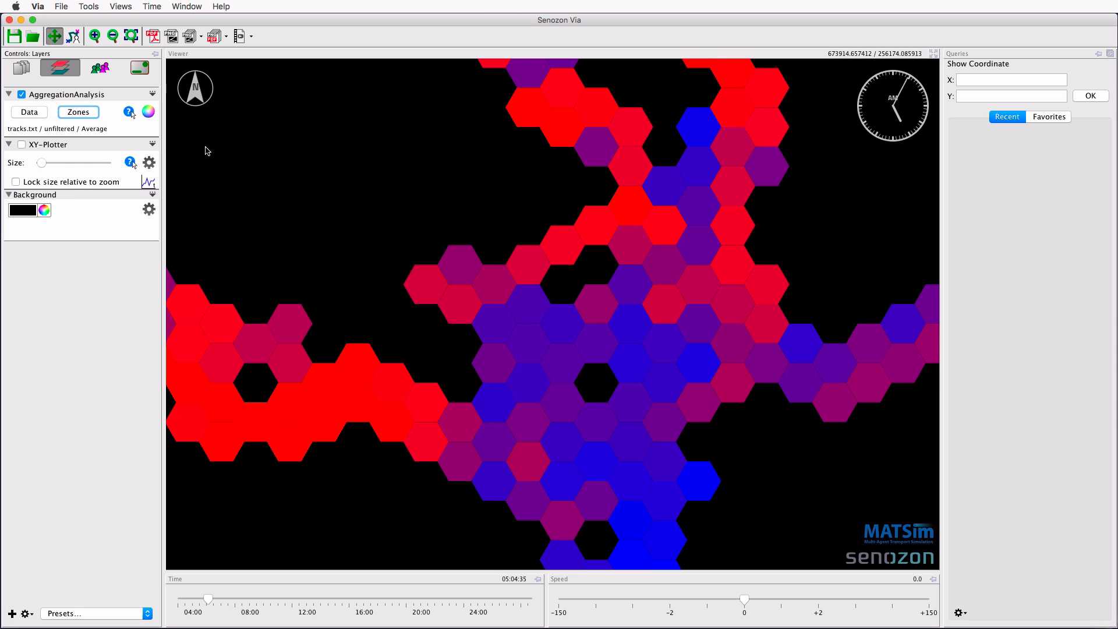
Switch the aggregation zones to a triagonal grid with a grid size of 500 and look over the average-speed pattern.
{"action": "left_click", "coordinate": [85, 115]}
{"action": "left_click", "coordinate": [475, 270]}
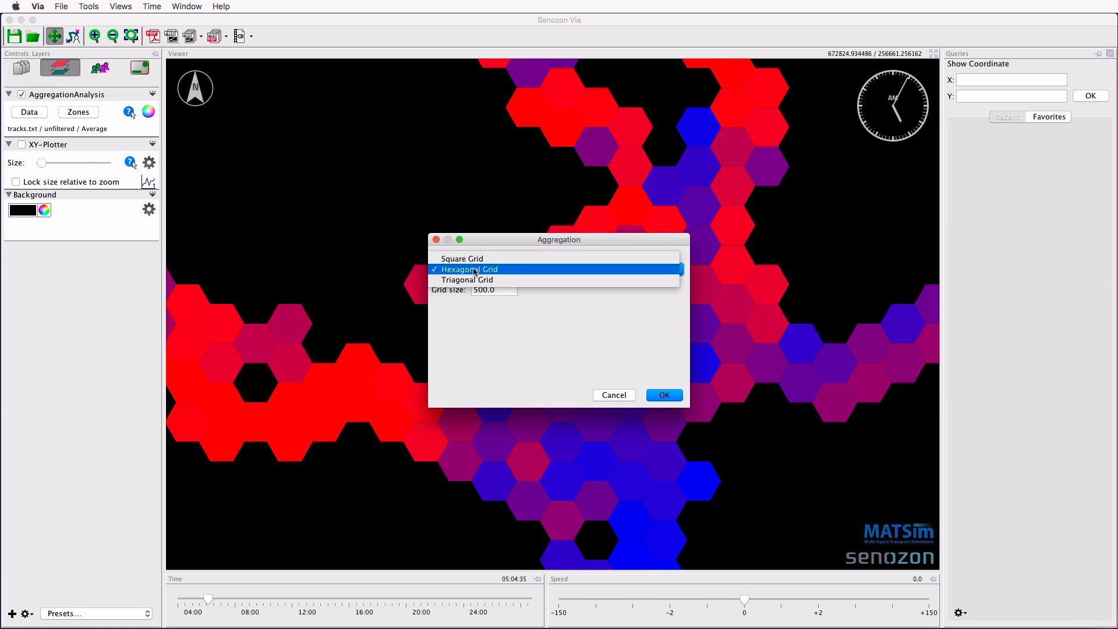
{"action": "left_click", "coordinate": [474, 281]}
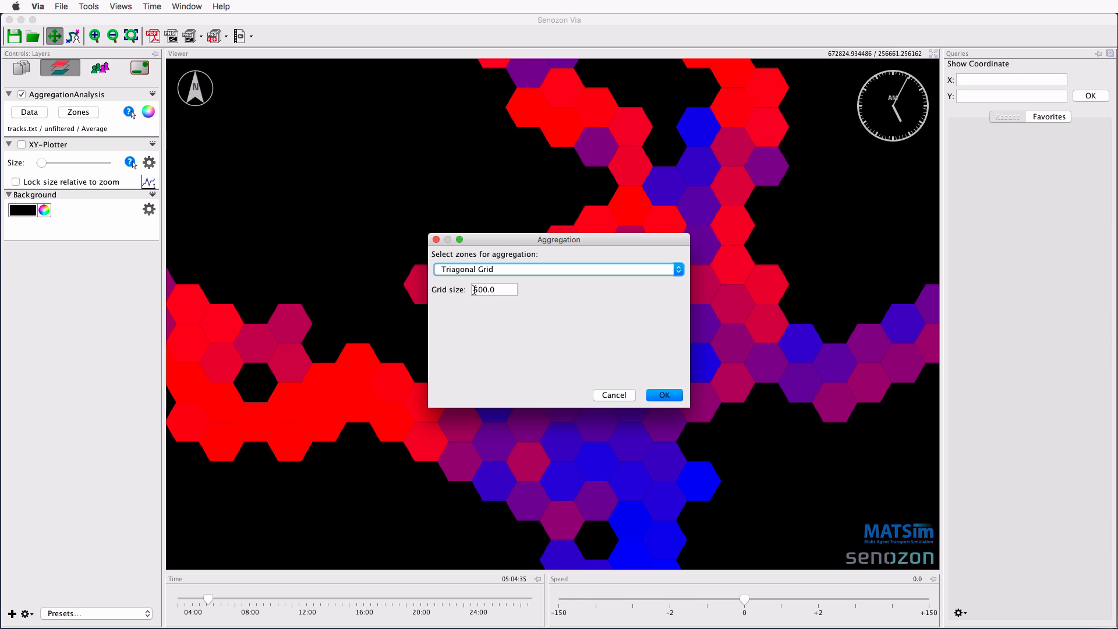
{"action": "left_click", "coordinate": [663, 394]}
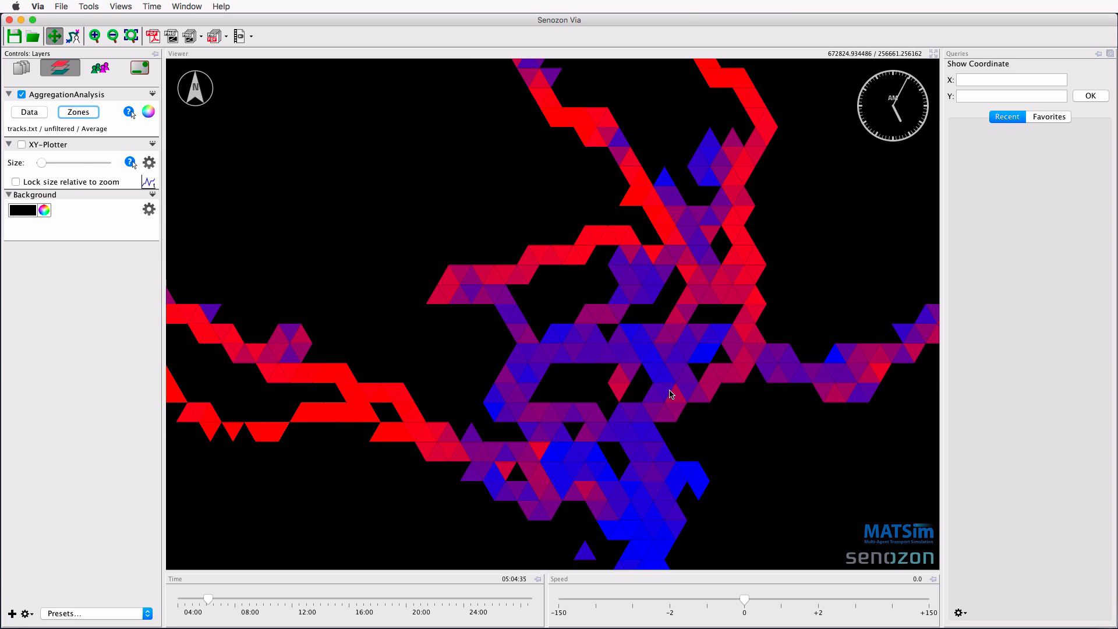
{"action": "scroll", "coordinate": [670, 394], "scroll_direction": "down", "scroll_amount": 3}
{"action": "scroll", "coordinate": [669, 395], "scroll_direction": "down", "scroll_amount": 5}
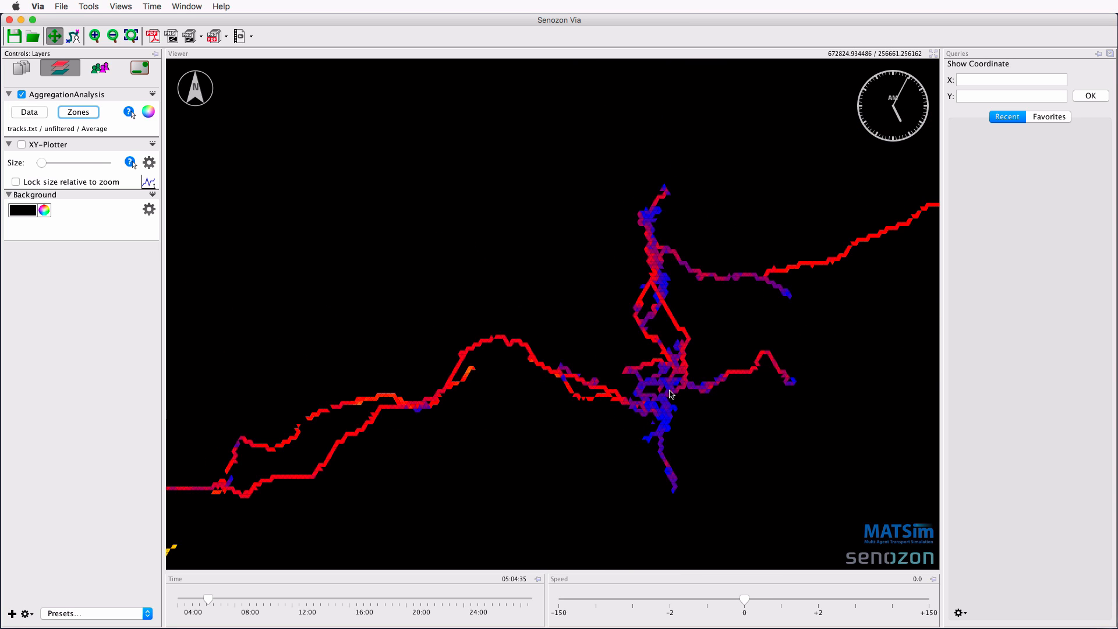
{"action": "scroll", "coordinate": [672, 395], "scroll_direction": "up", "scroll_amount": 5}
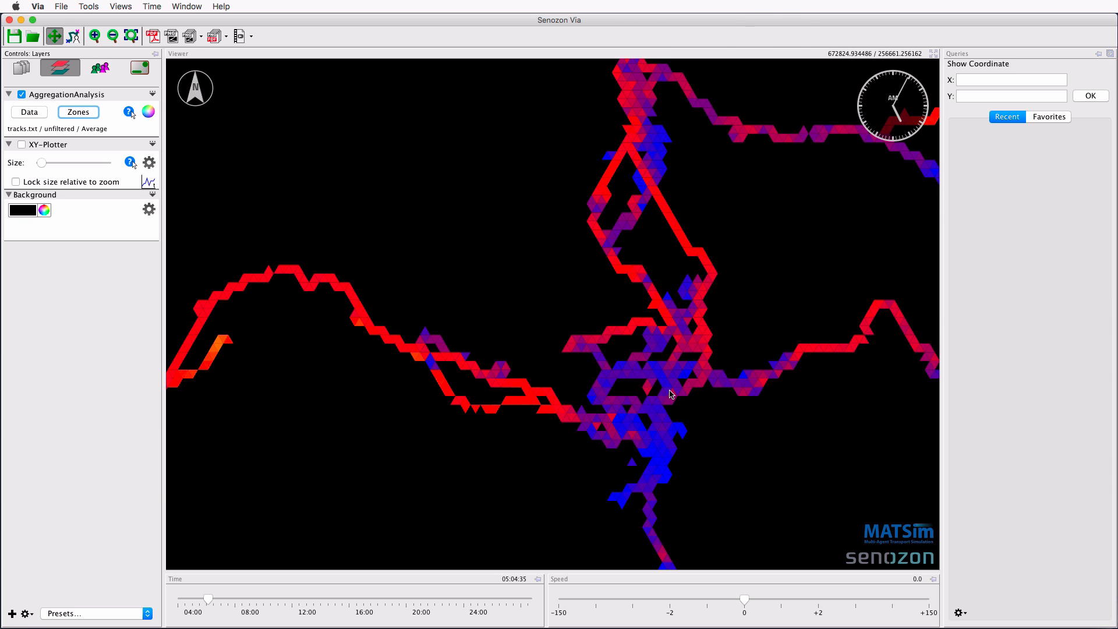